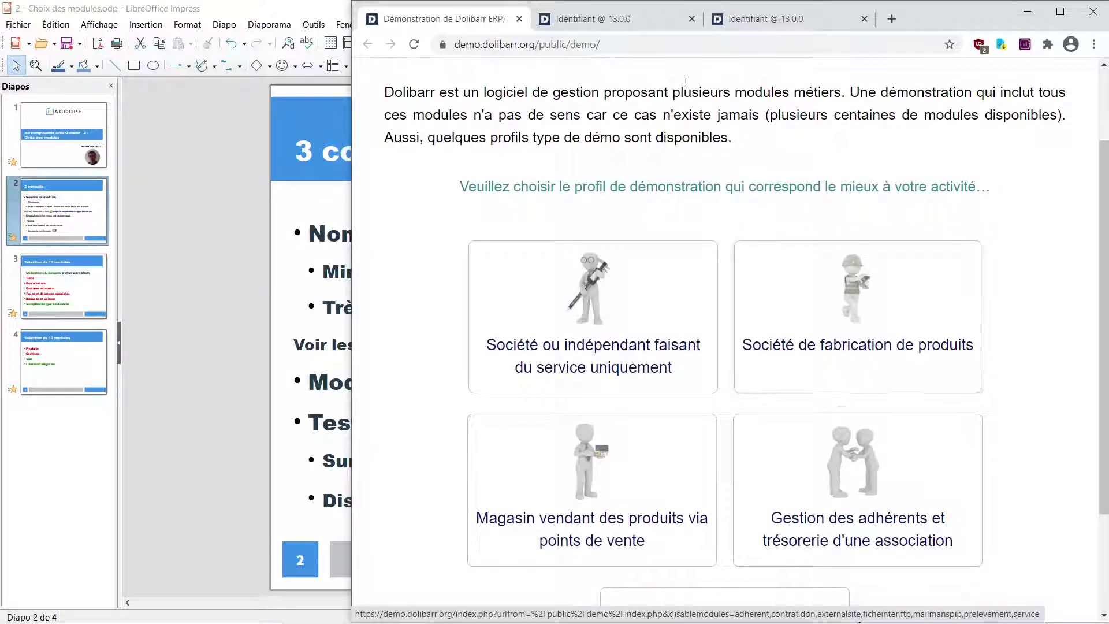
- Log in to the service-company Dolibarr demo with the prefilled account and maximize the browser window
click(574, 19)
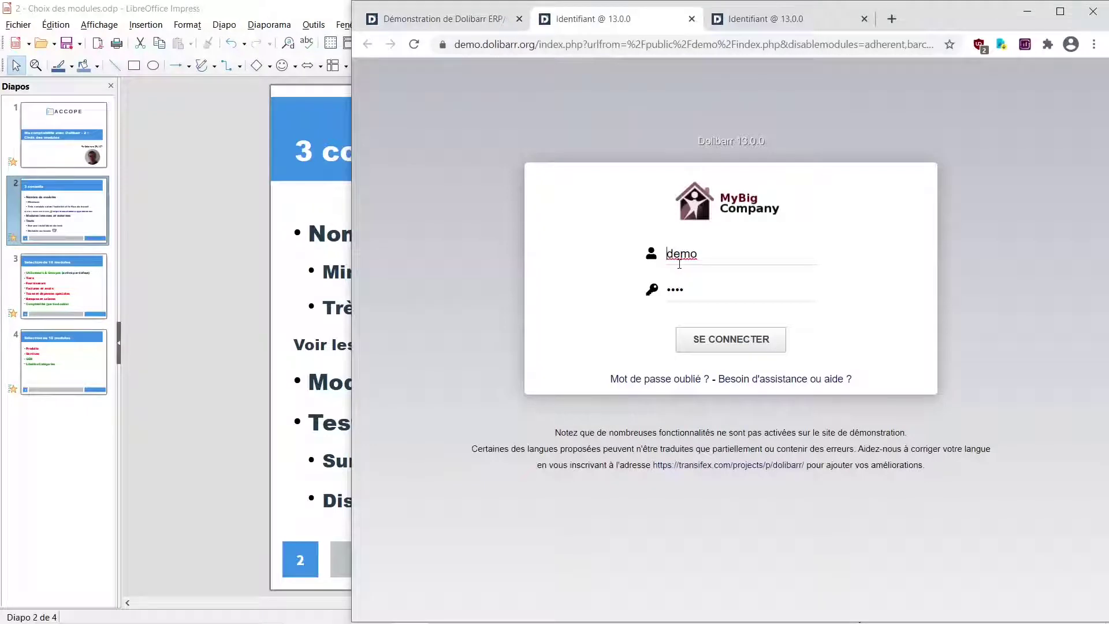
click(726, 346)
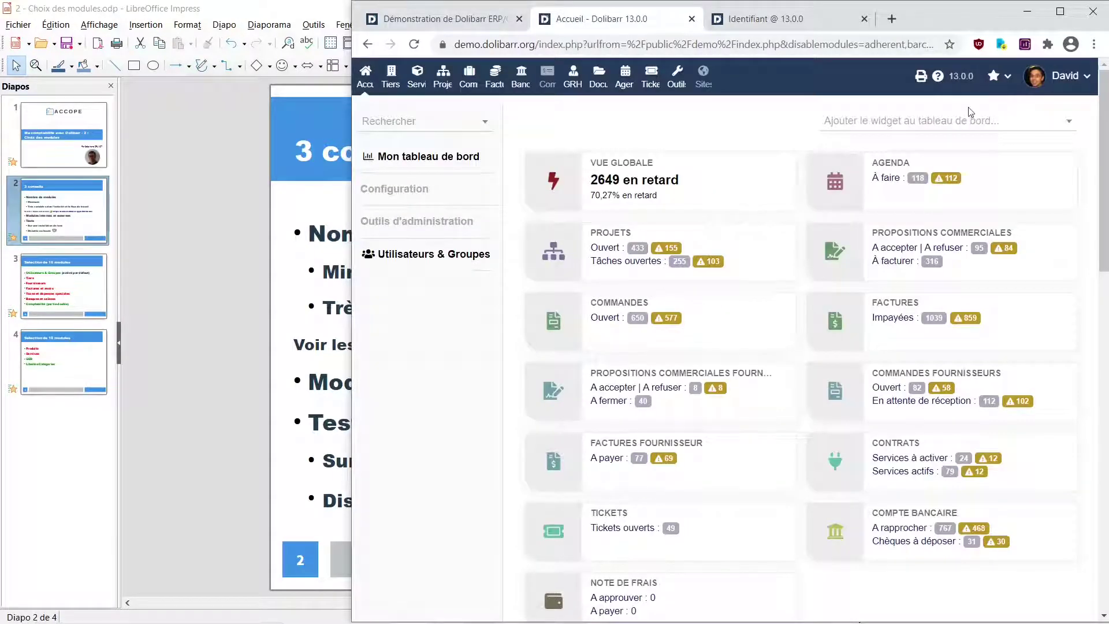
mouse_move(961, 76)
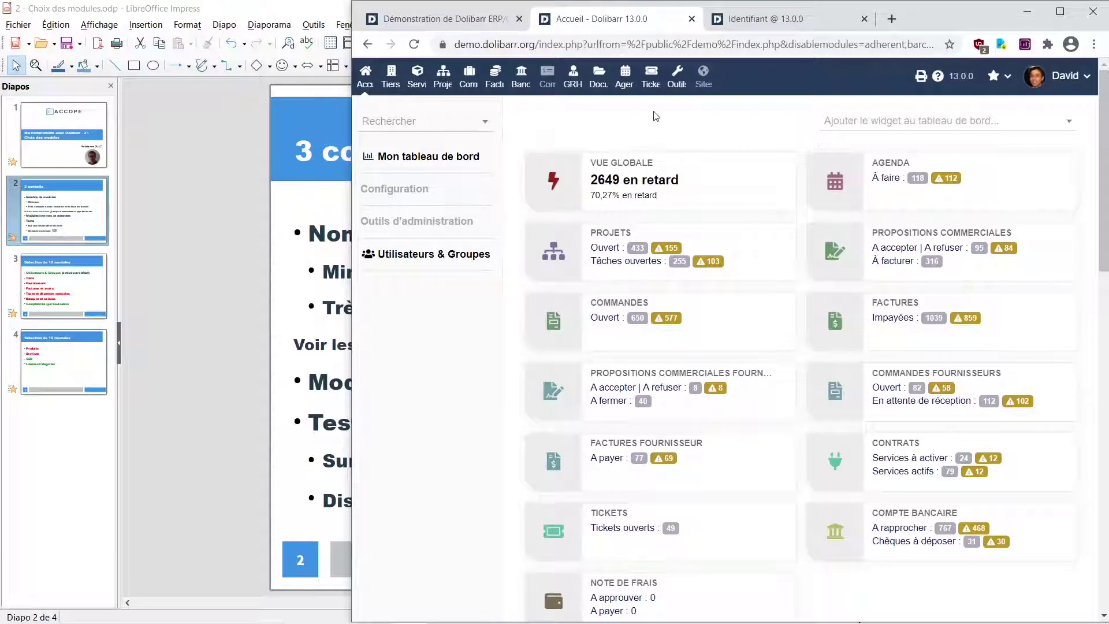
click(1060, 12)
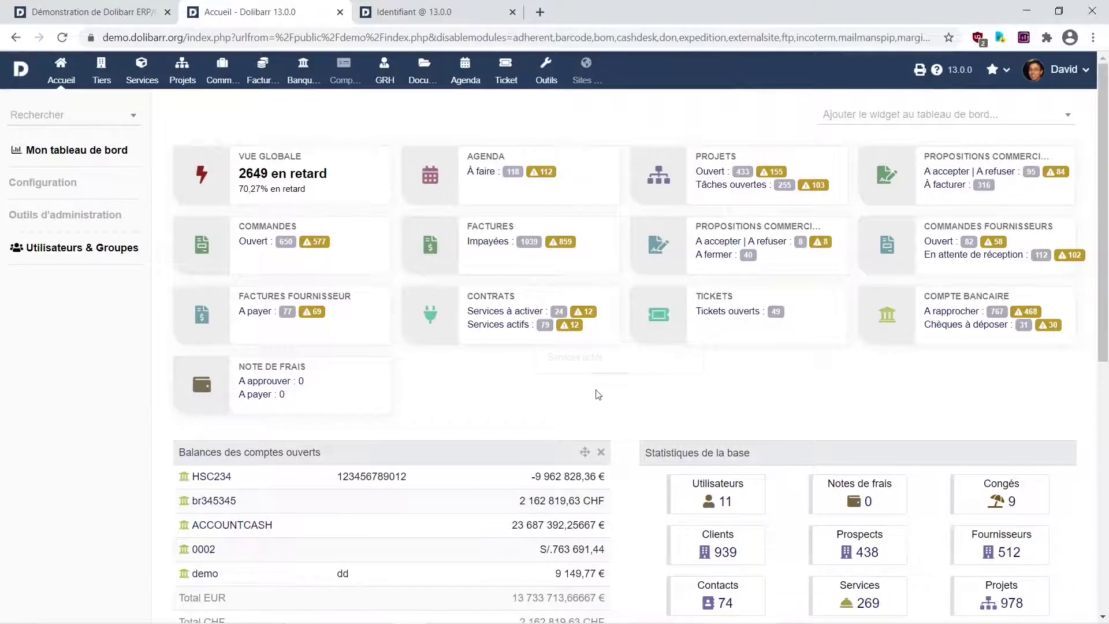
- Look over the service demo's dashboard widgets and statistics, and view its Commercial and Outils areas
scroll(622, 405, down, 1)
scroll(622, 404, down, 6)
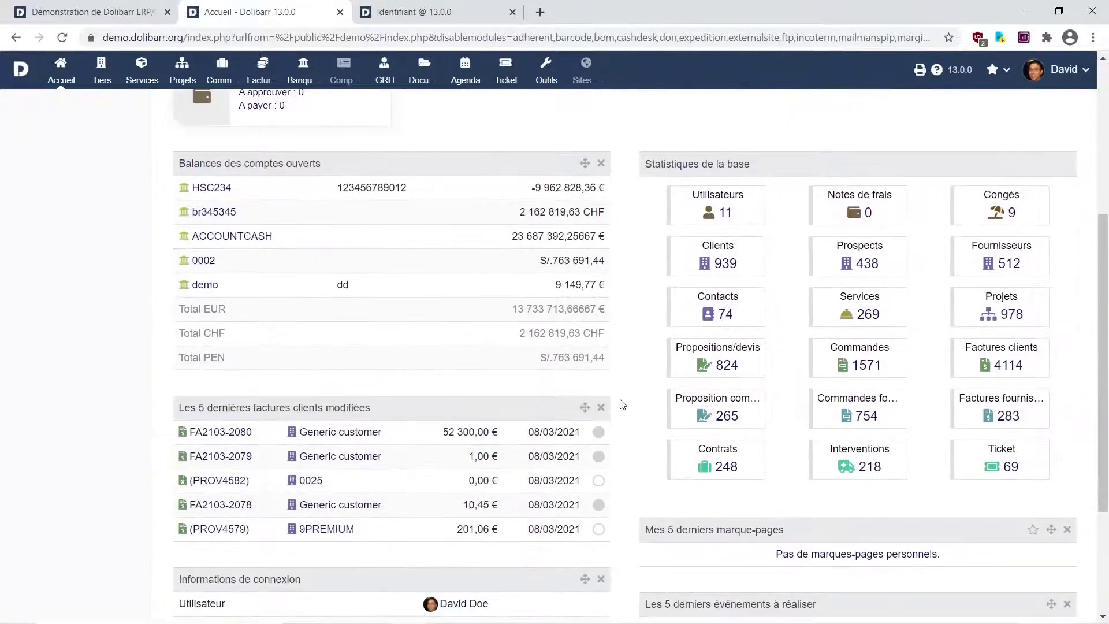
scroll(622, 404, up, 3)
scroll(621, 404, up, 2)
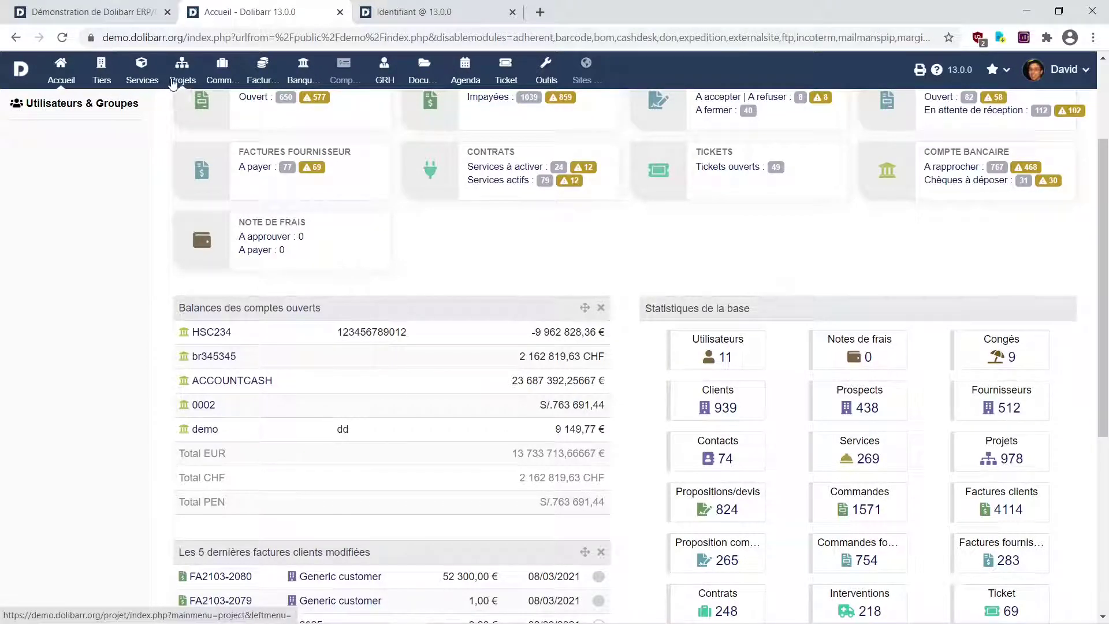
click(225, 69)
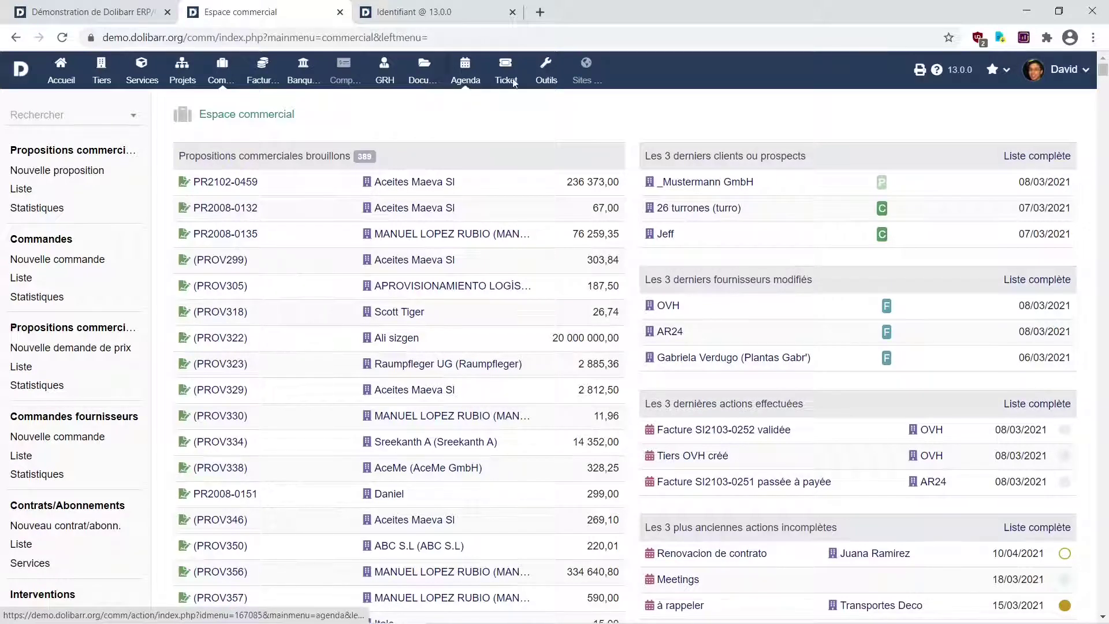
click(546, 78)
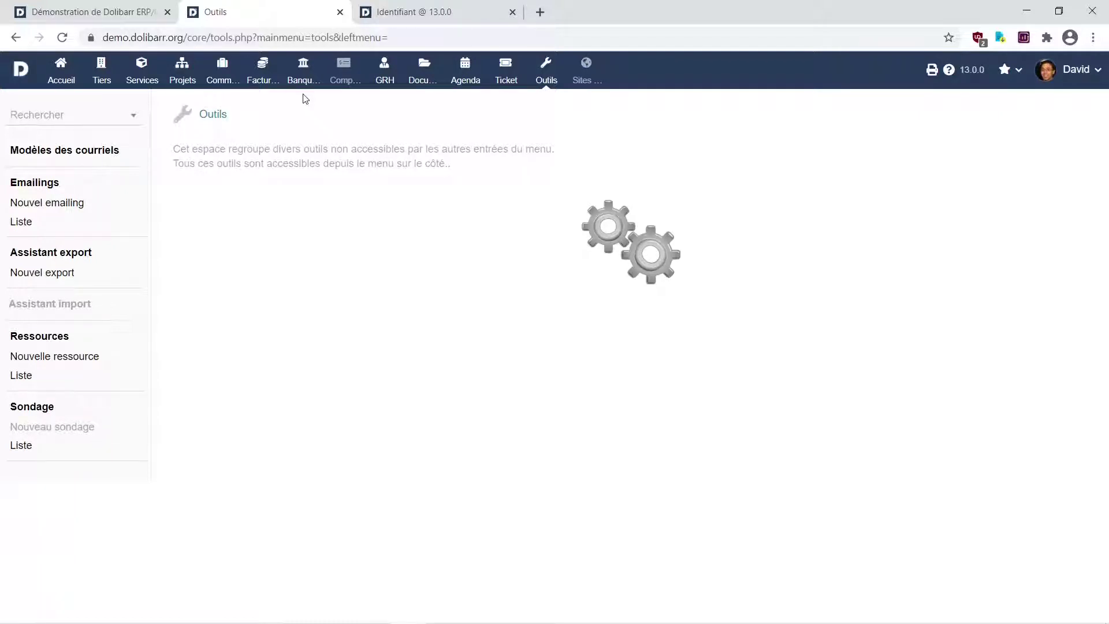
- Log in to the product-manufacturing Dolibarr demo with the prefilled account and compare its main modules with the service demo
click(411, 12)
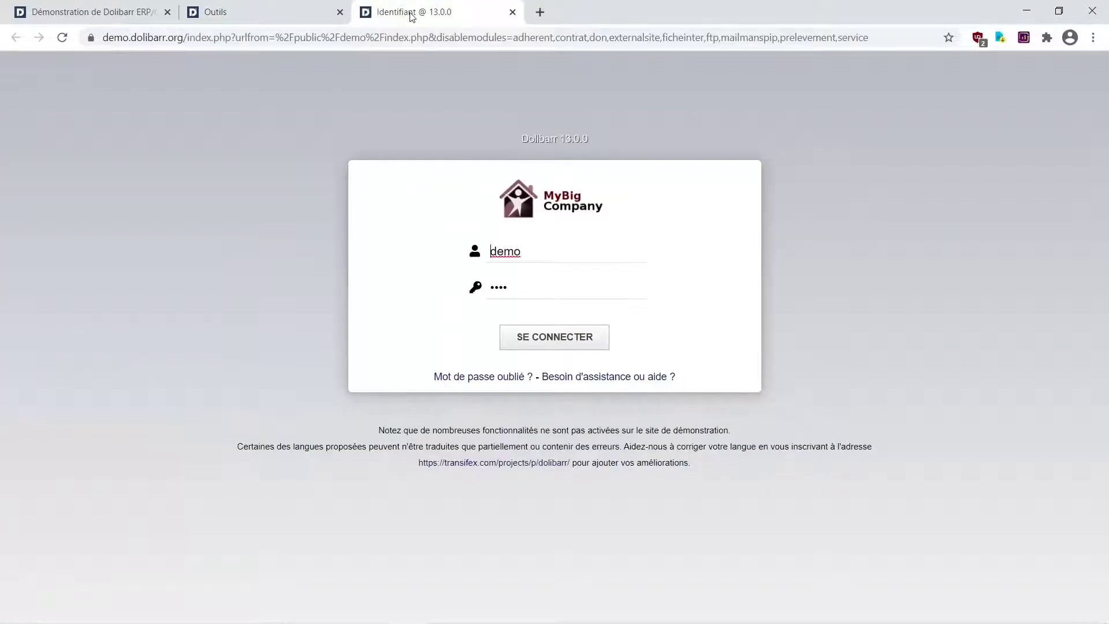
click(570, 341)
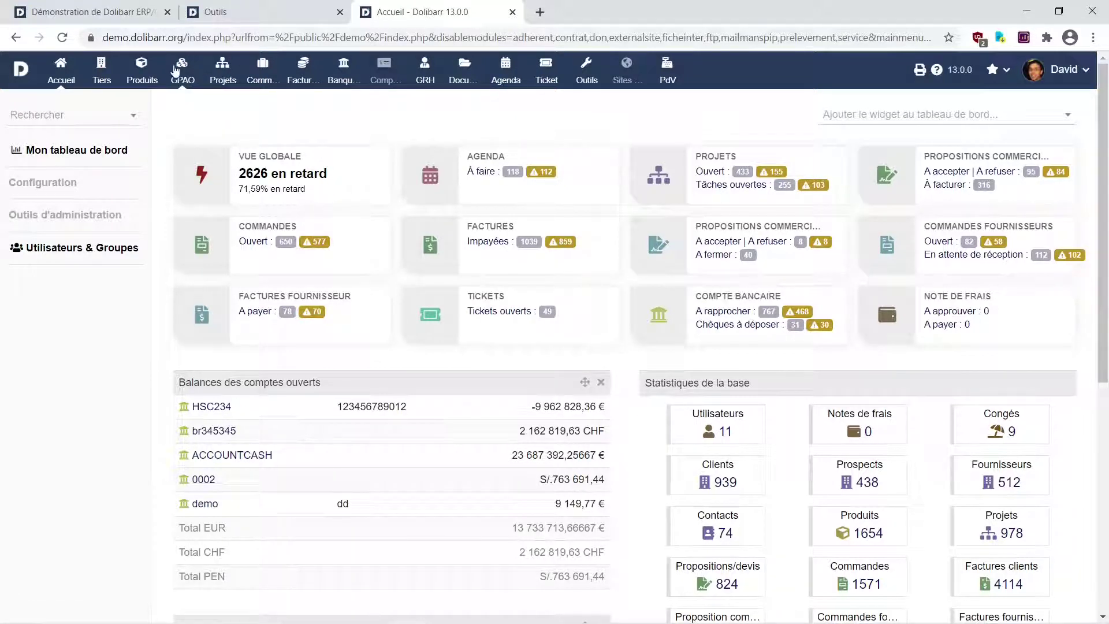
click(232, 15)
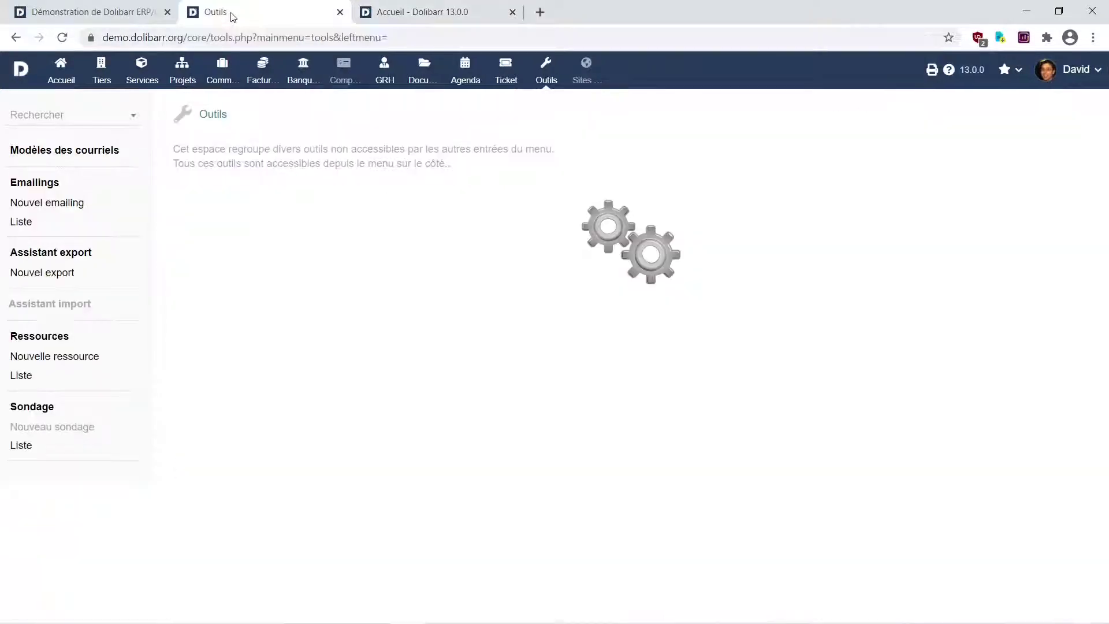
click(423, 13)
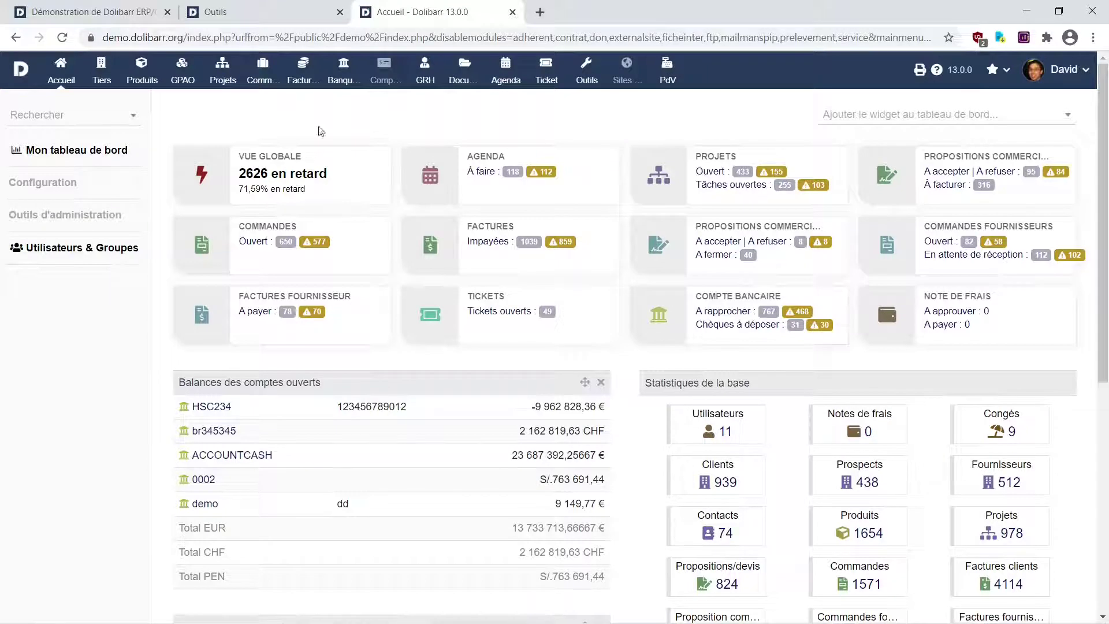
- Open the build-your-own-profile demo option (manual module selection) in a separate browser tab and switch to it
click(92, 13)
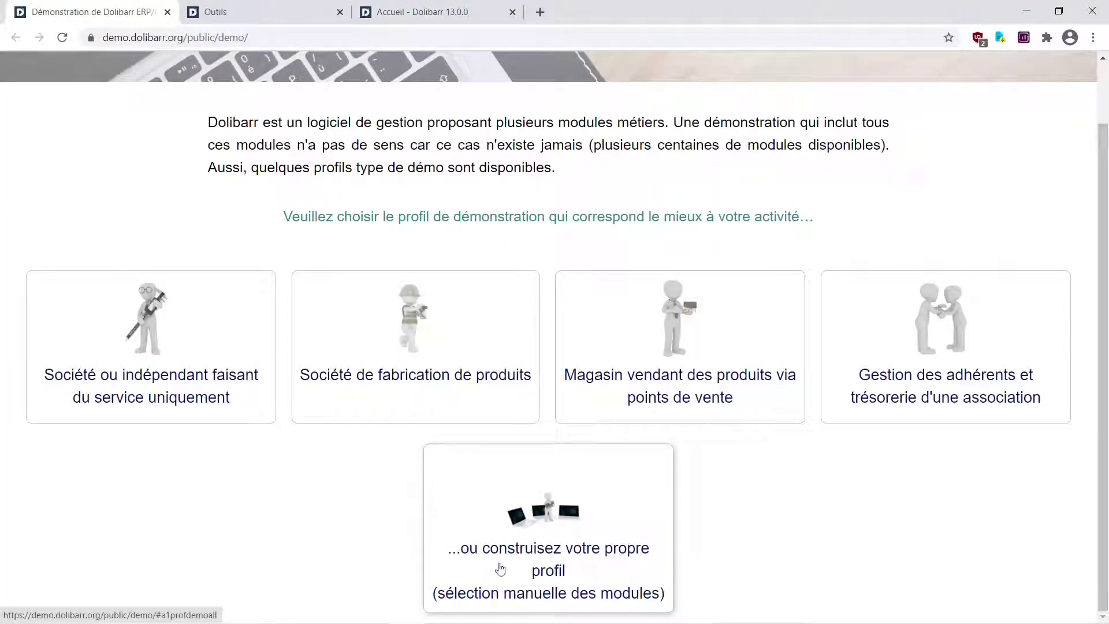
ctrl+click(553, 567)
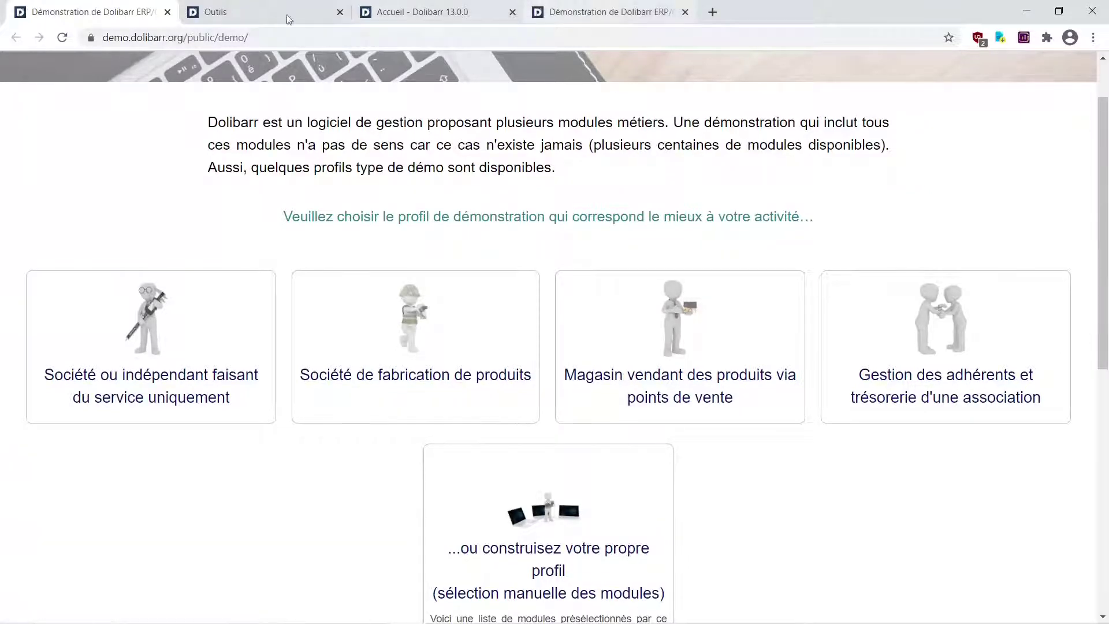
click(215, 17)
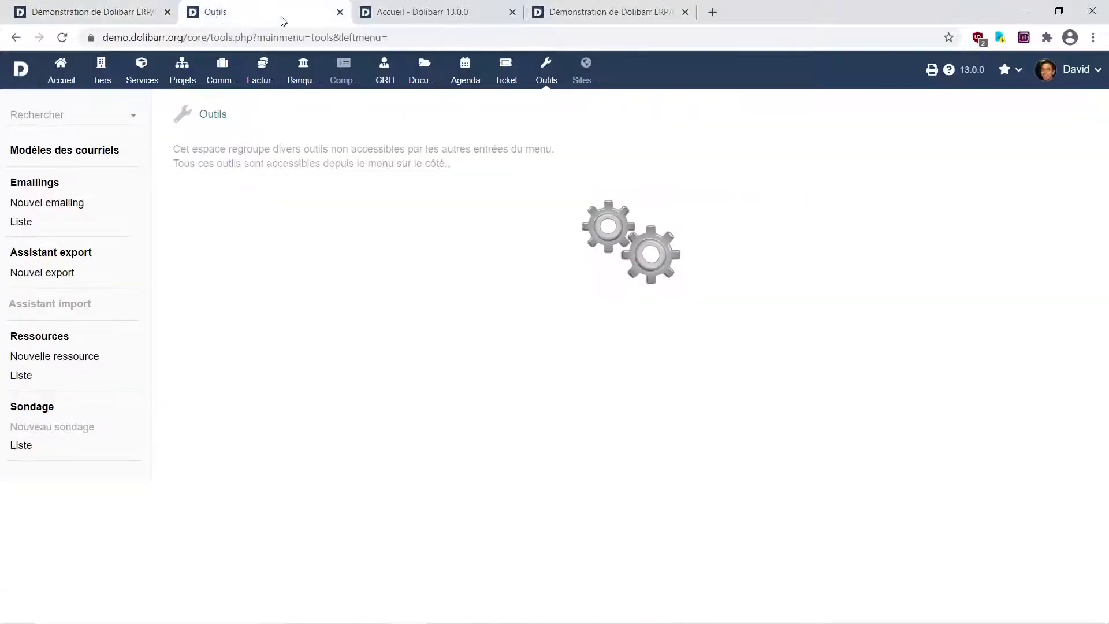
click(599, 16)
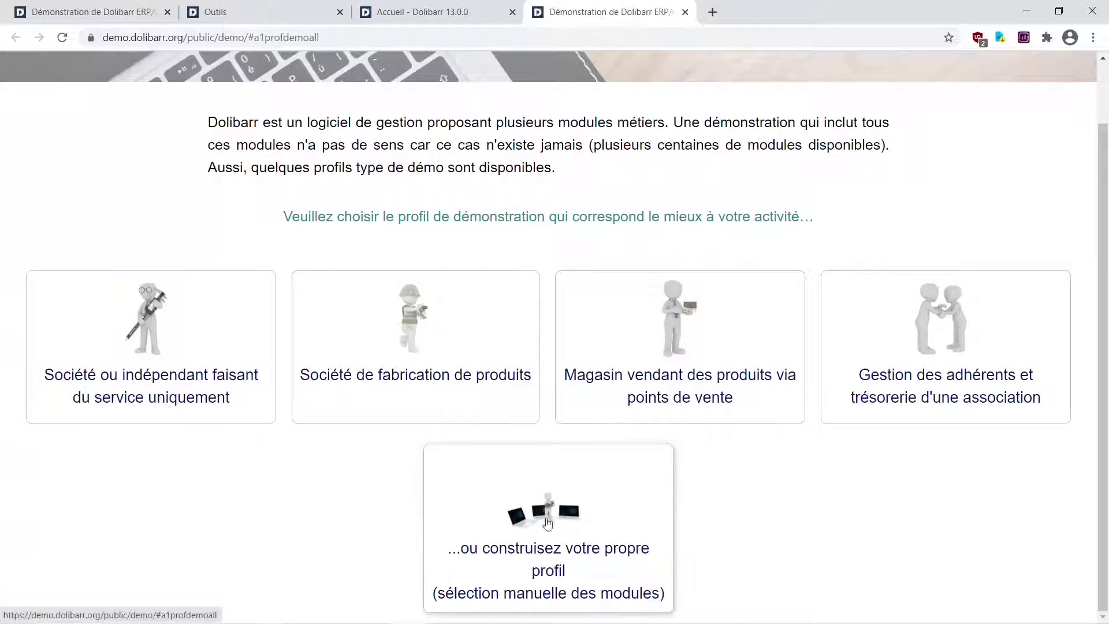
- Expand and review the custom profile's selectable modules, and switch back to the presentation in LibreOffice Impress
click(553, 575)
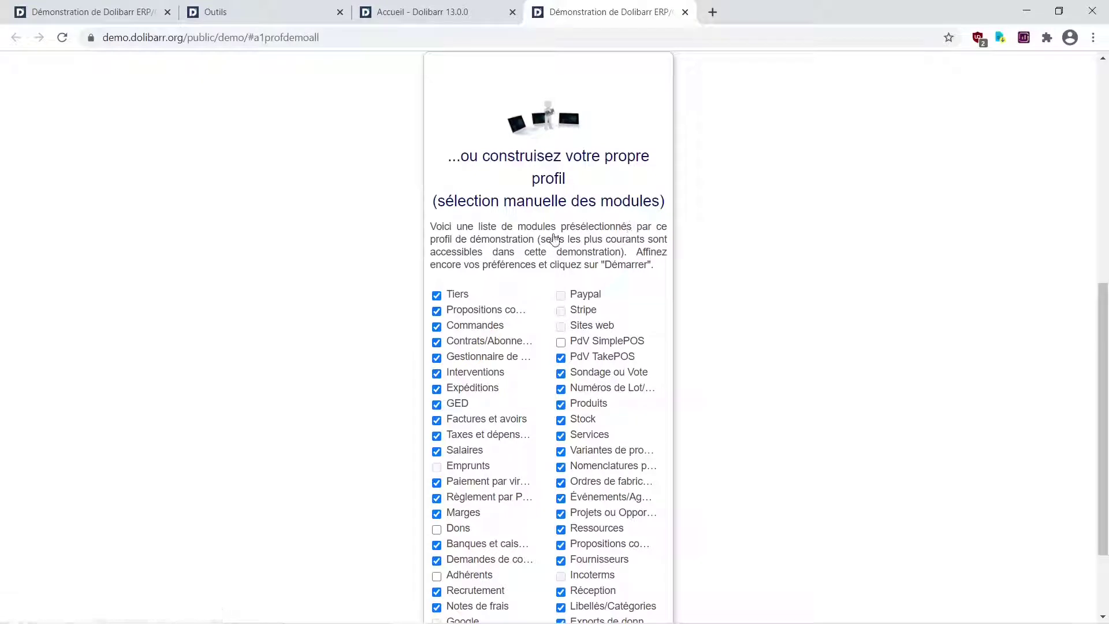
scroll(571, 372, down, 2)
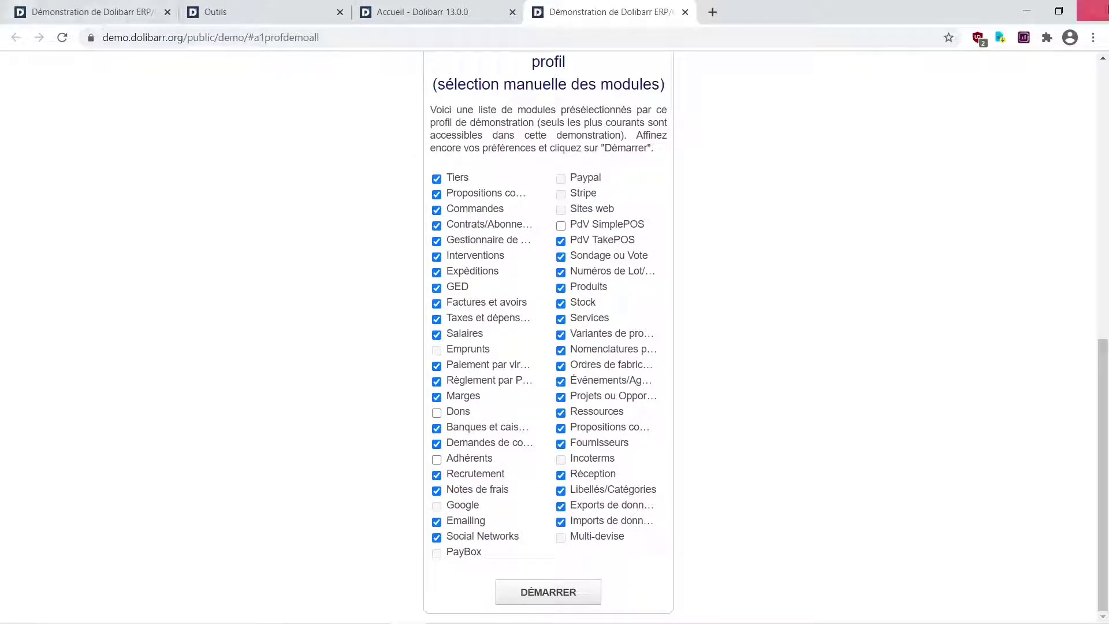
mouse_move(686, 622)
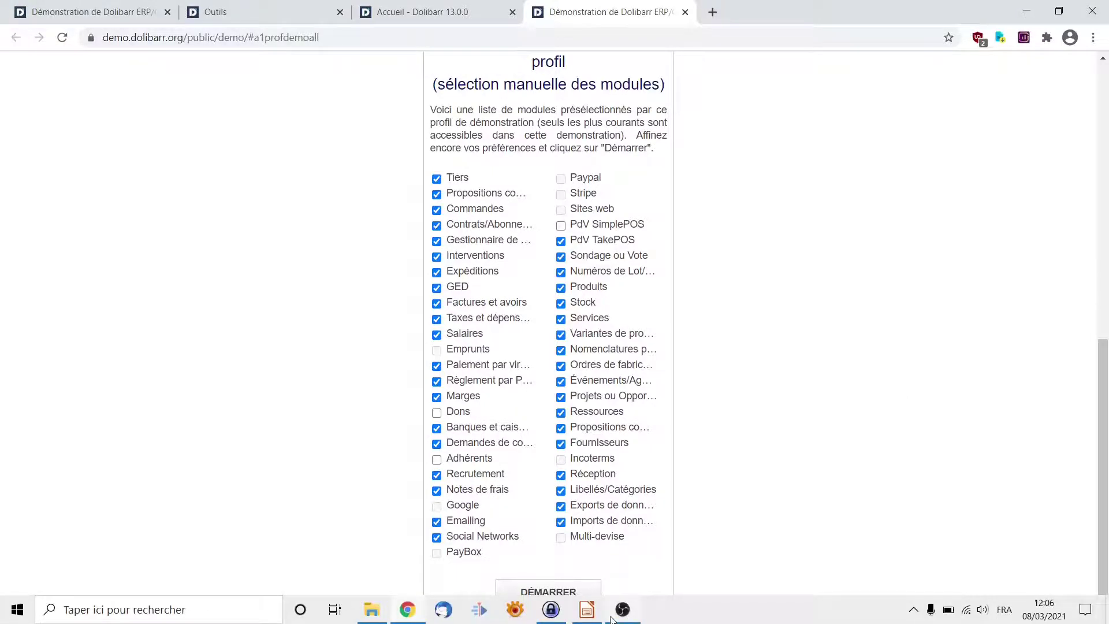
click(586, 614)
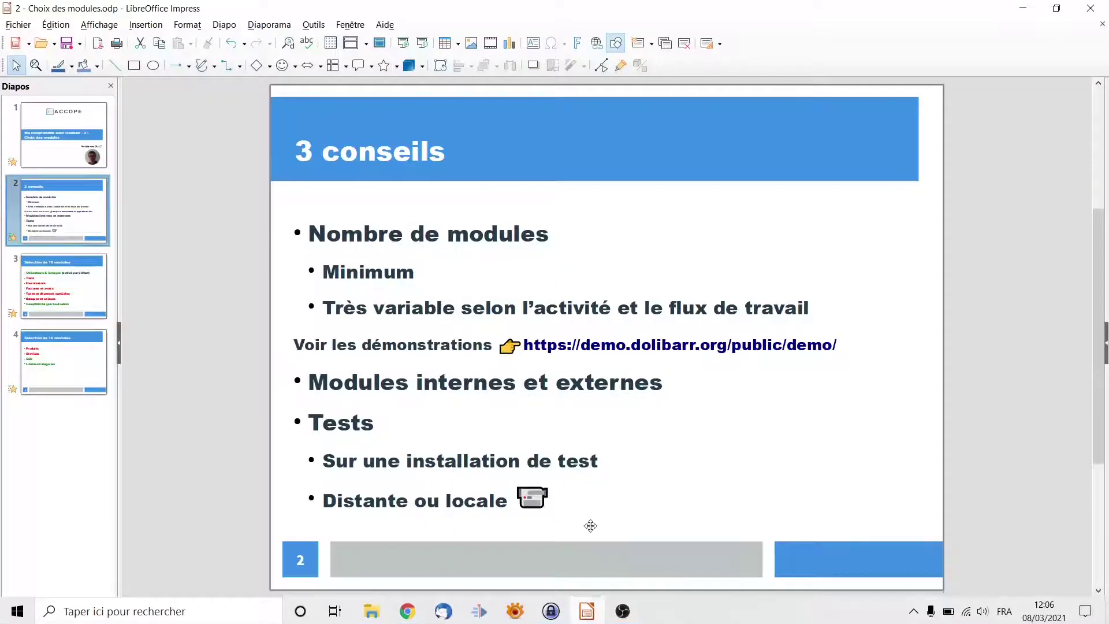
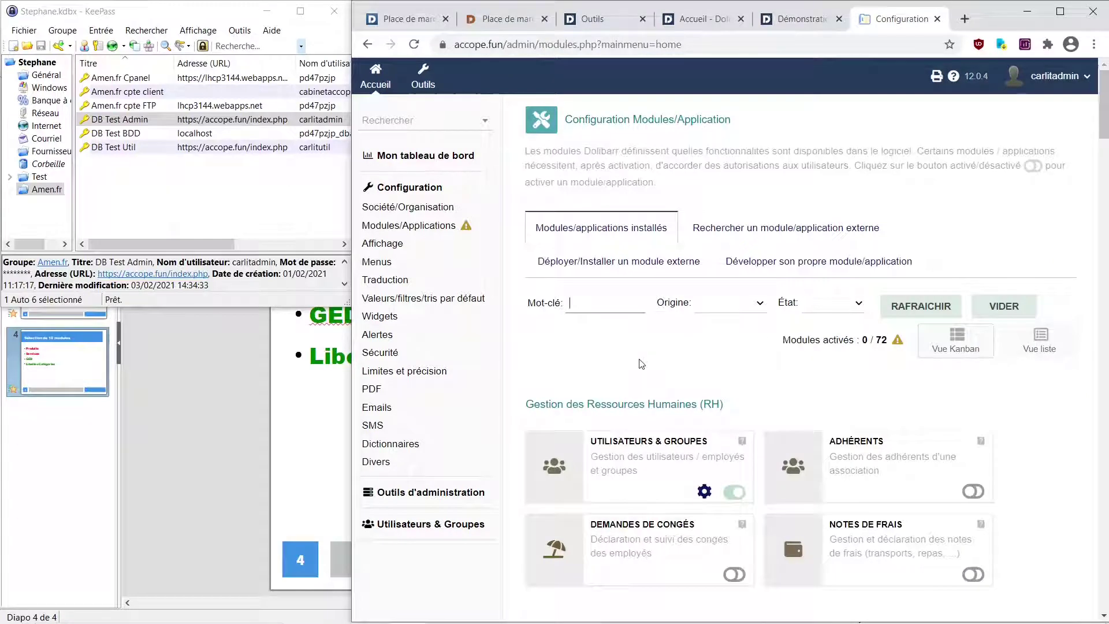
- Examine the installed modules by category, from human resources to websites, in the test installation's Modules/Applications configuration
scroll(641, 364, down, 4)
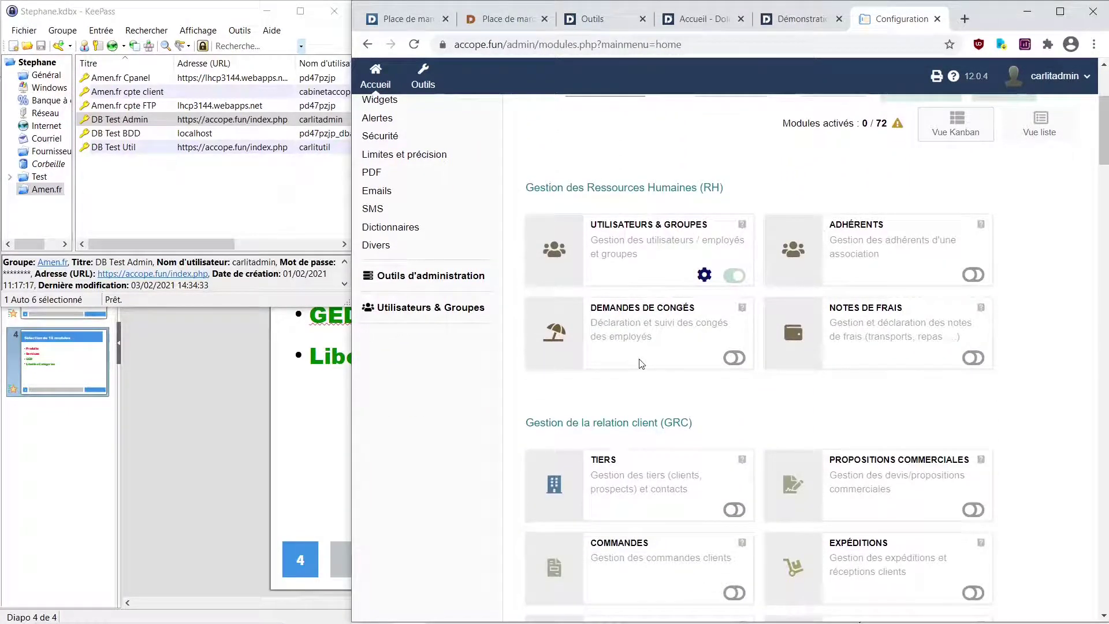
scroll(641, 364, down, 8)
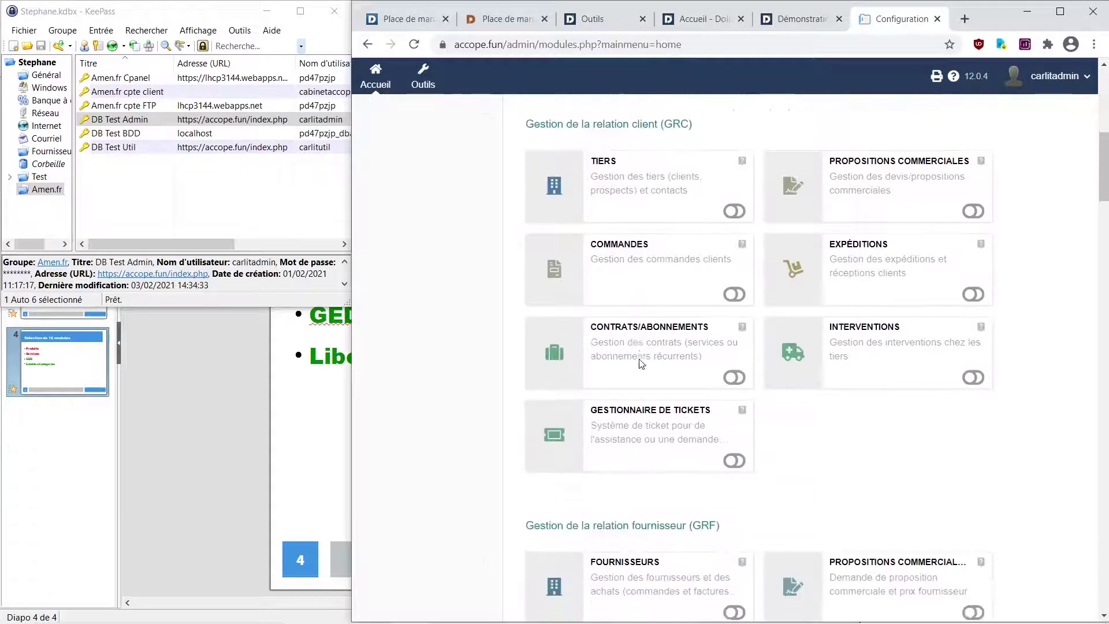
scroll(640, 363, down, 13)
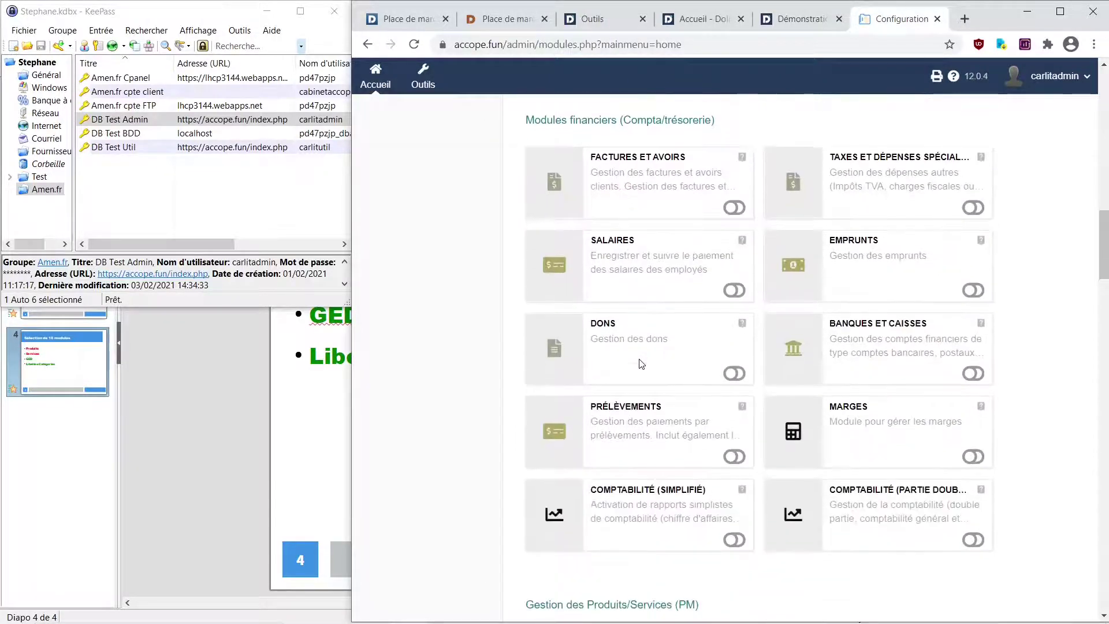
scroll(641, 363, down, 4)
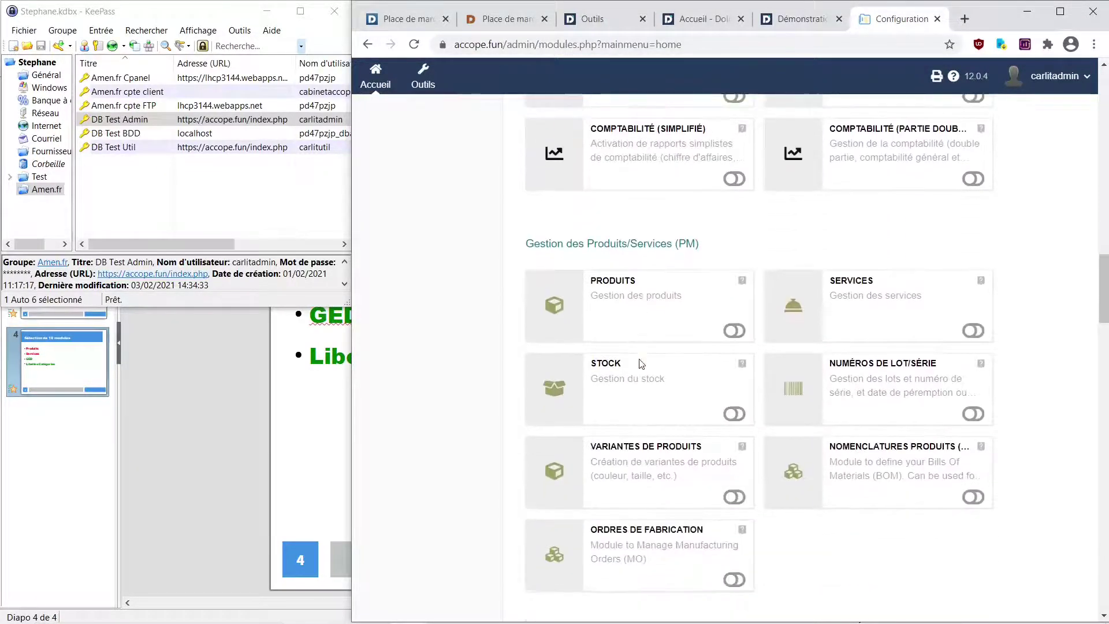
scroll(641, 362, down, 2)
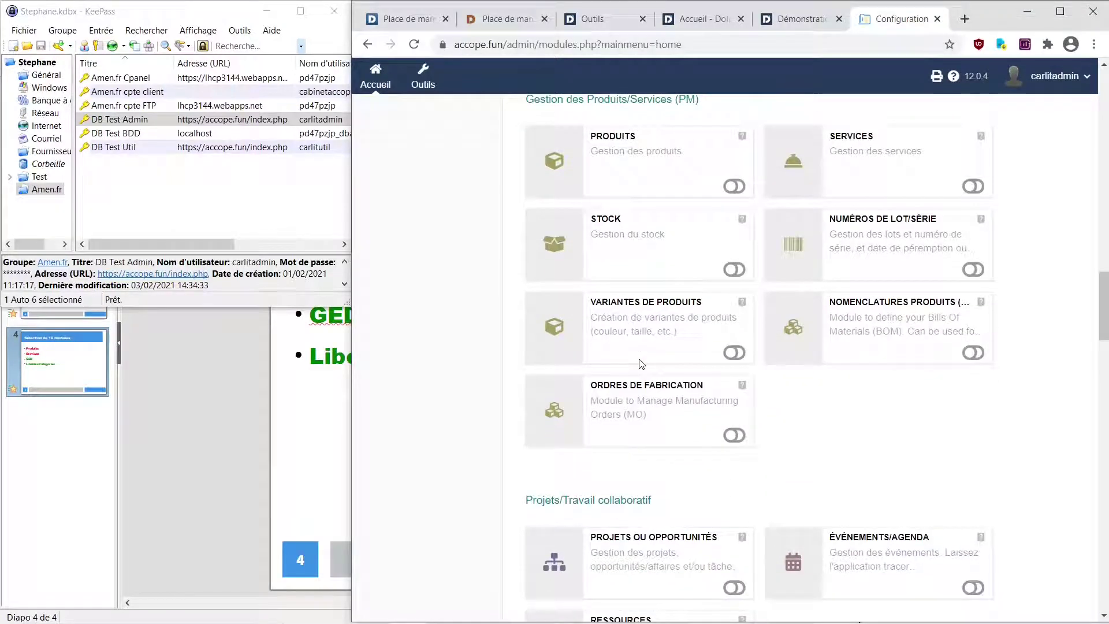
scroll(641, 363, down, 2)
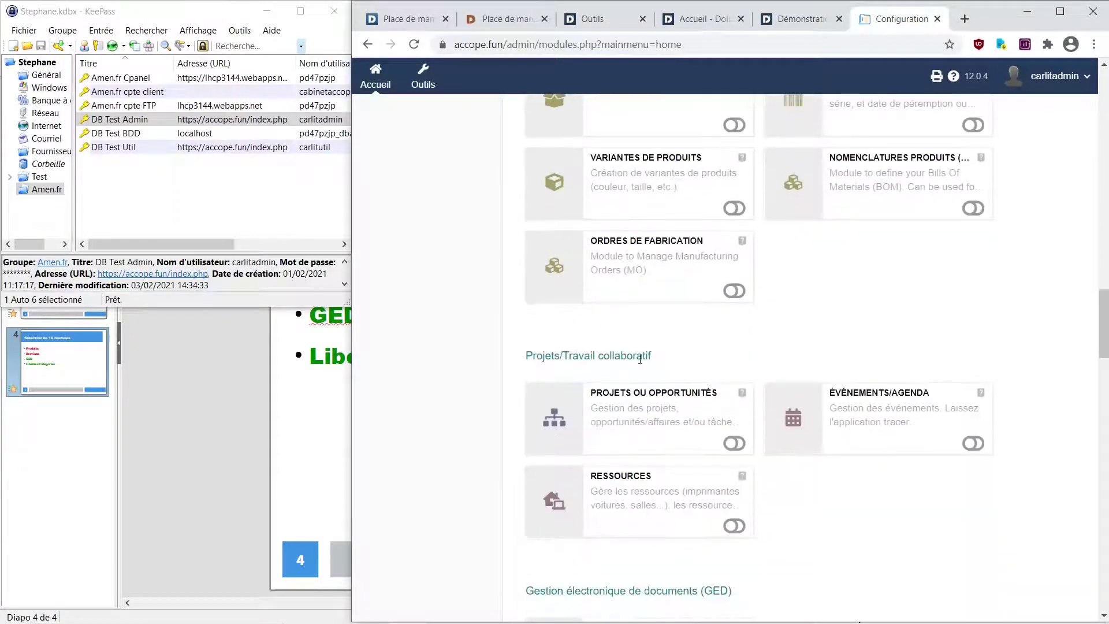
scroll(657, 382, down, 4)
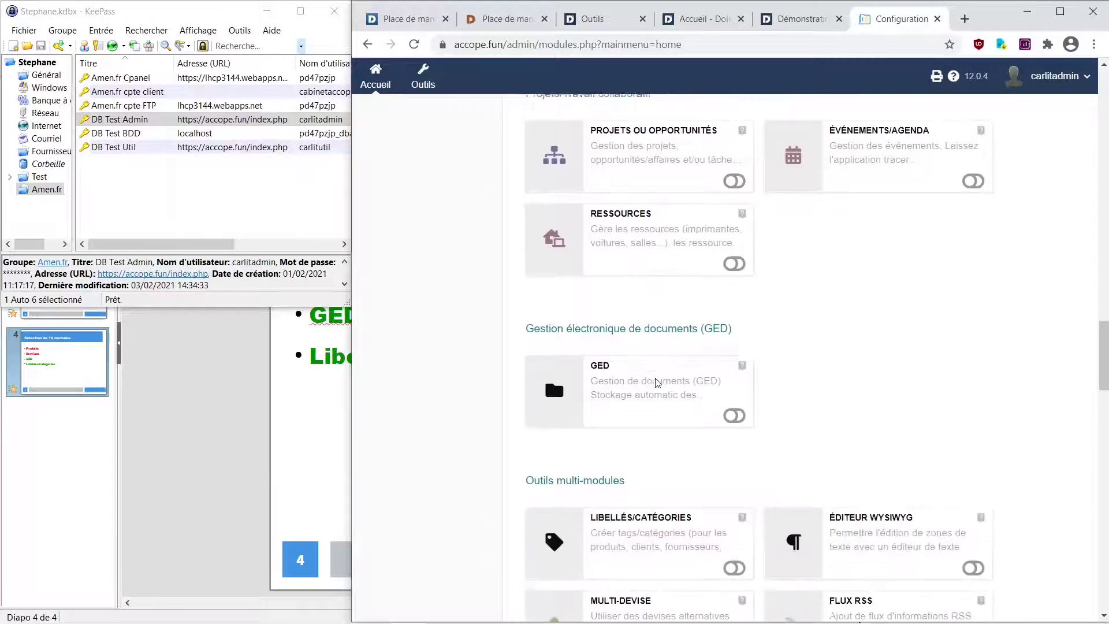
scroll(657, 383, down, 4)
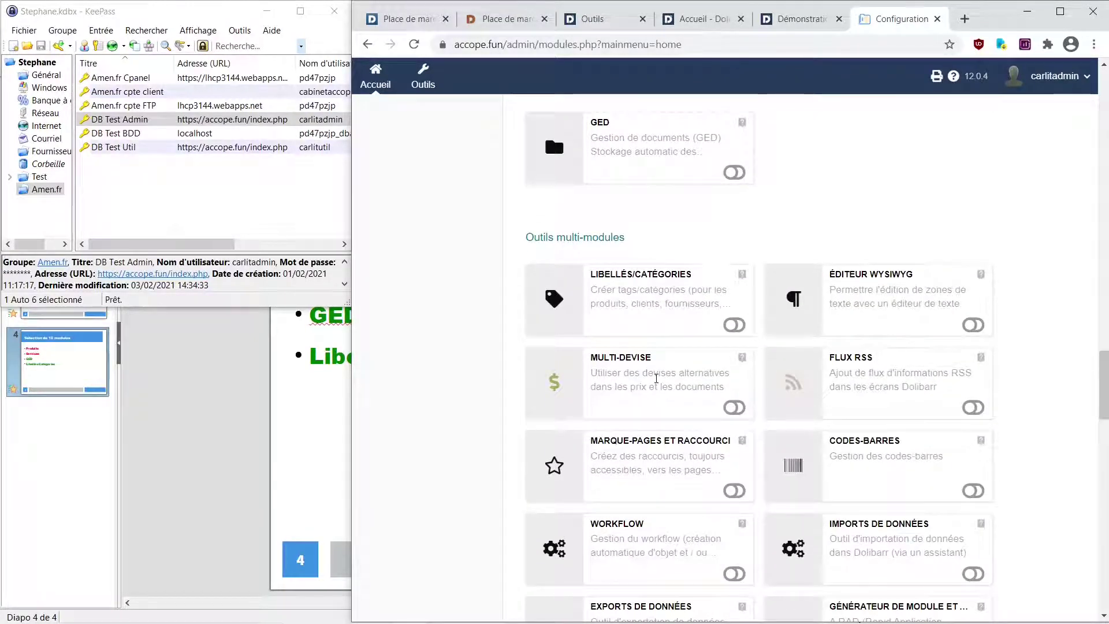
scroll(656, 378, down, 2)
scroll(656, 378, down, 1)
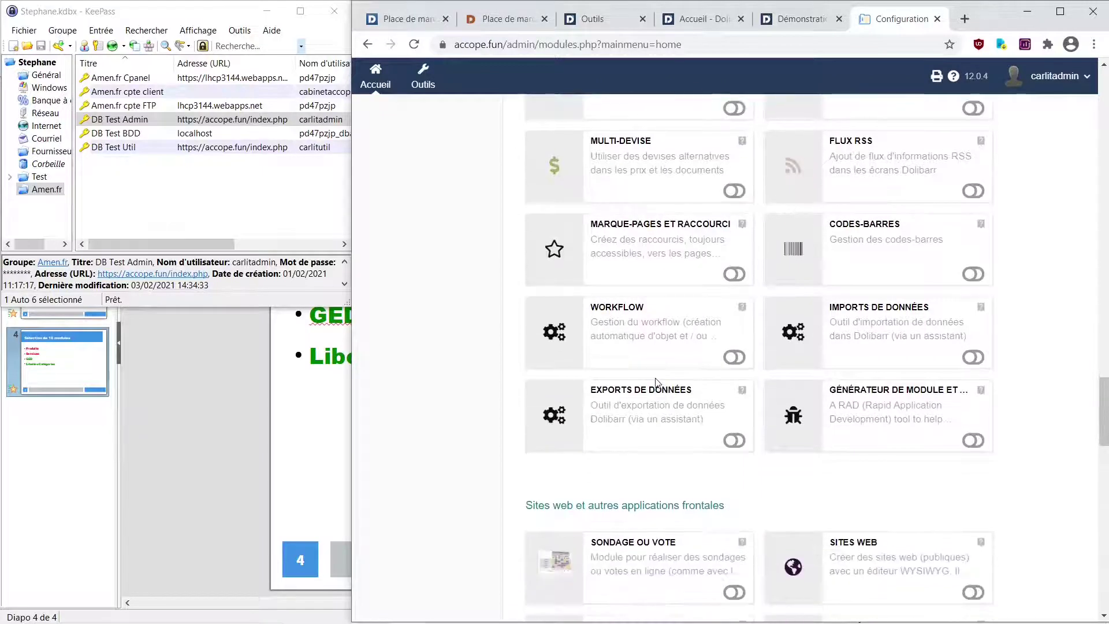
scroll(434, 403, down, 2)
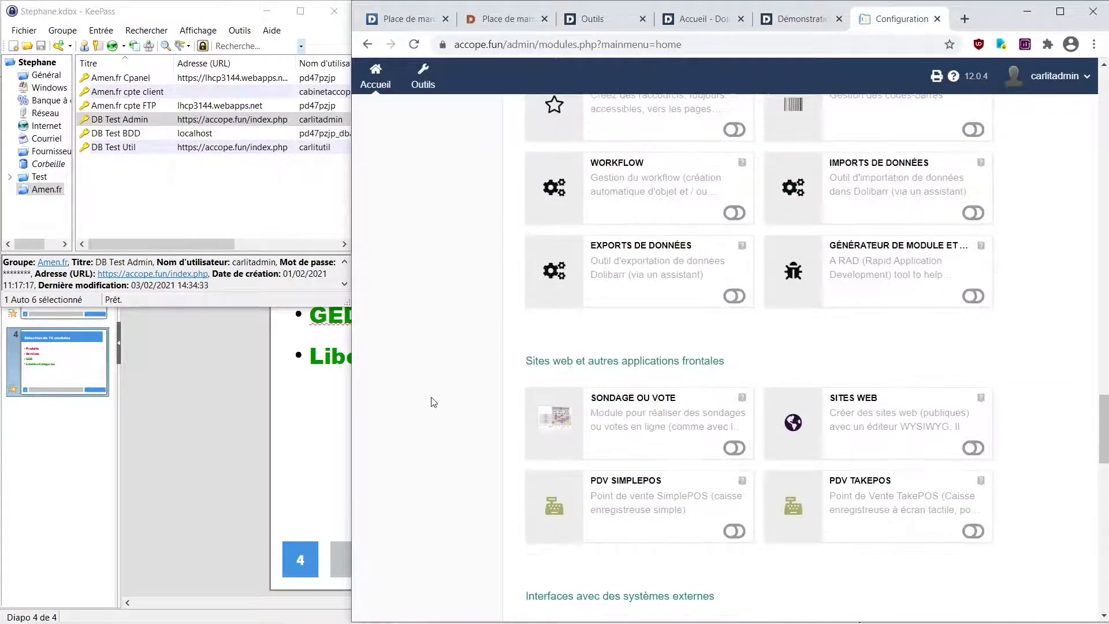
scroll(434, 403, up, 10)
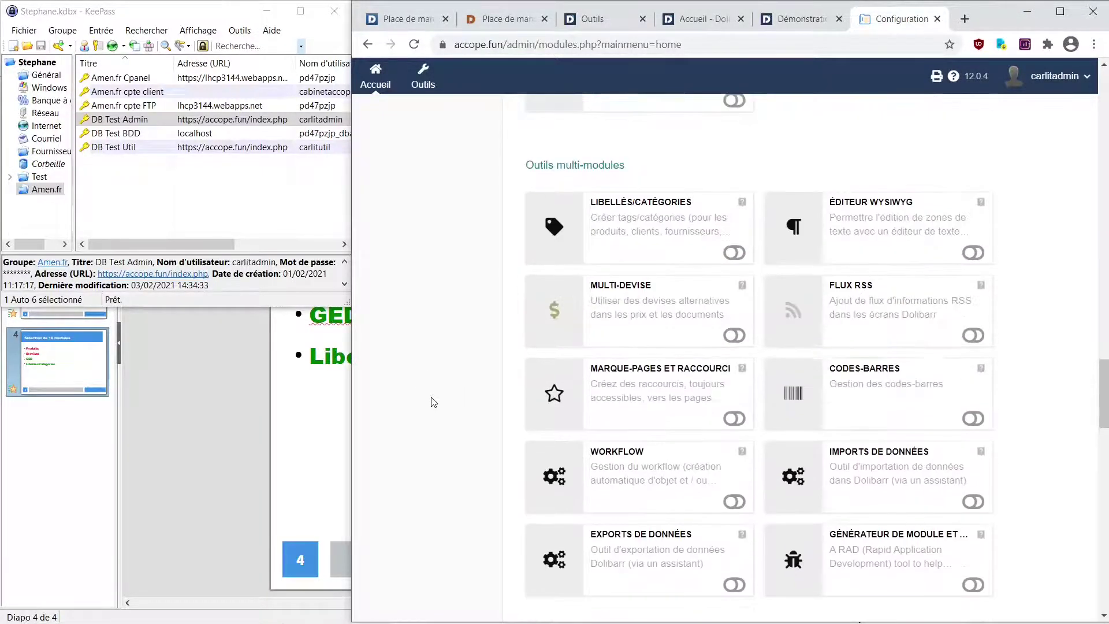
scroll(433, 403, up, 12)
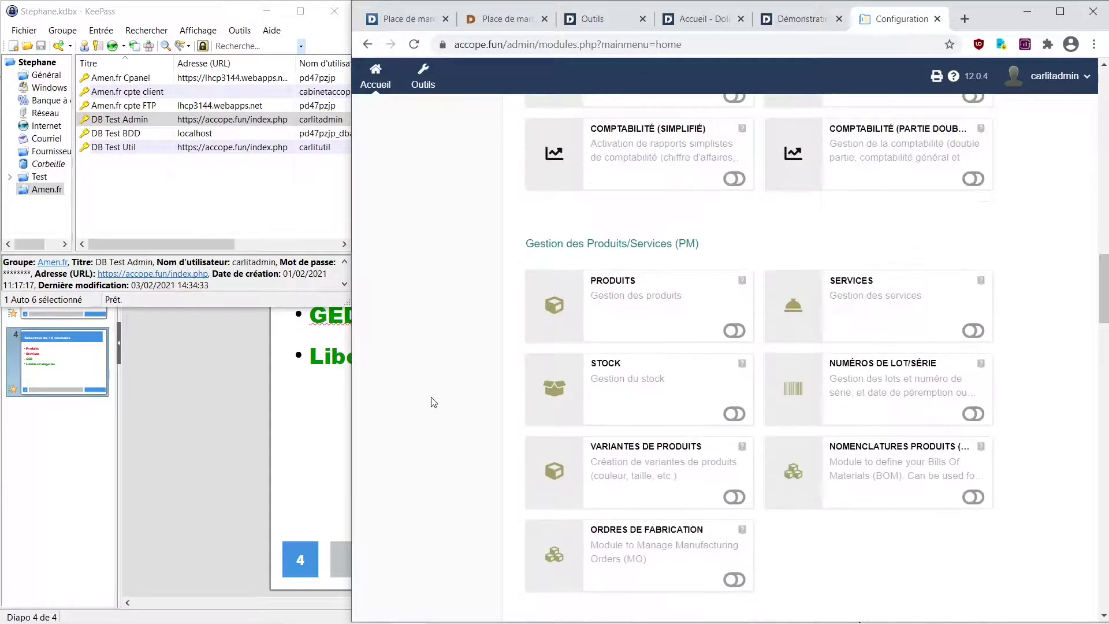
scroll(434, 403, up, 7)
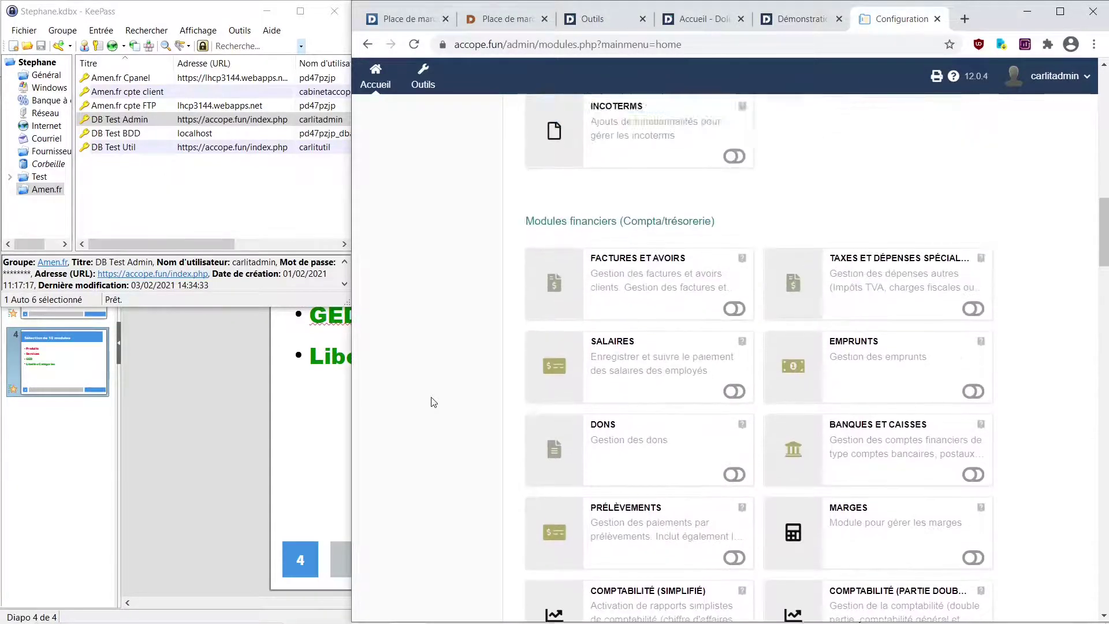
scroll(433, 402, up, 14)
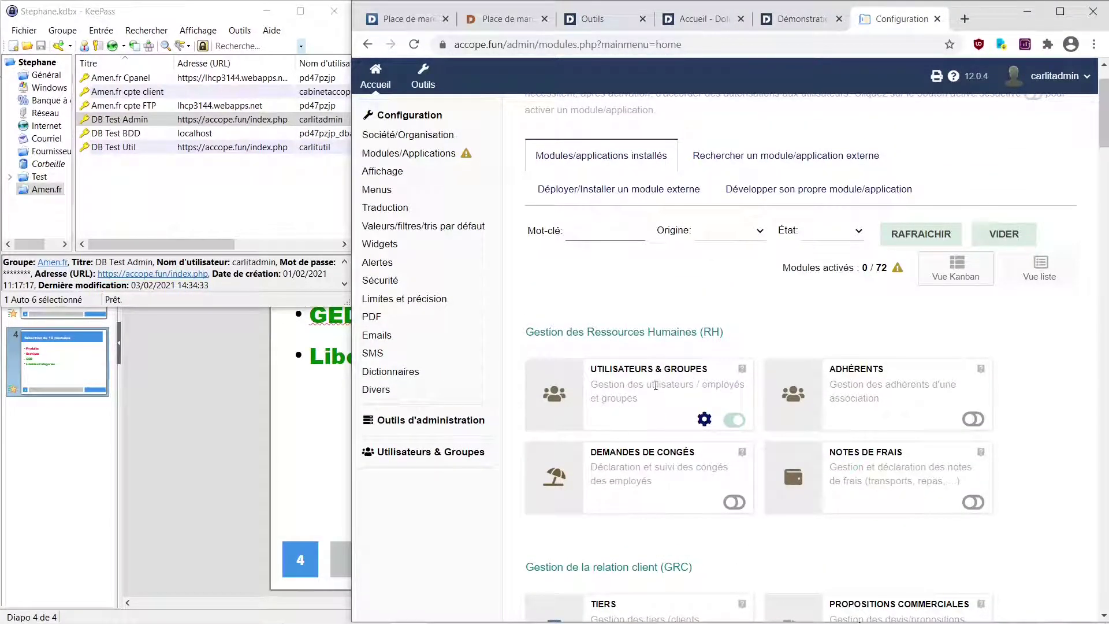
- Review the Utilisateurs & Groupes module's parameters, group settings and supplementary user attributes, and return to the module list
click(704, 419)
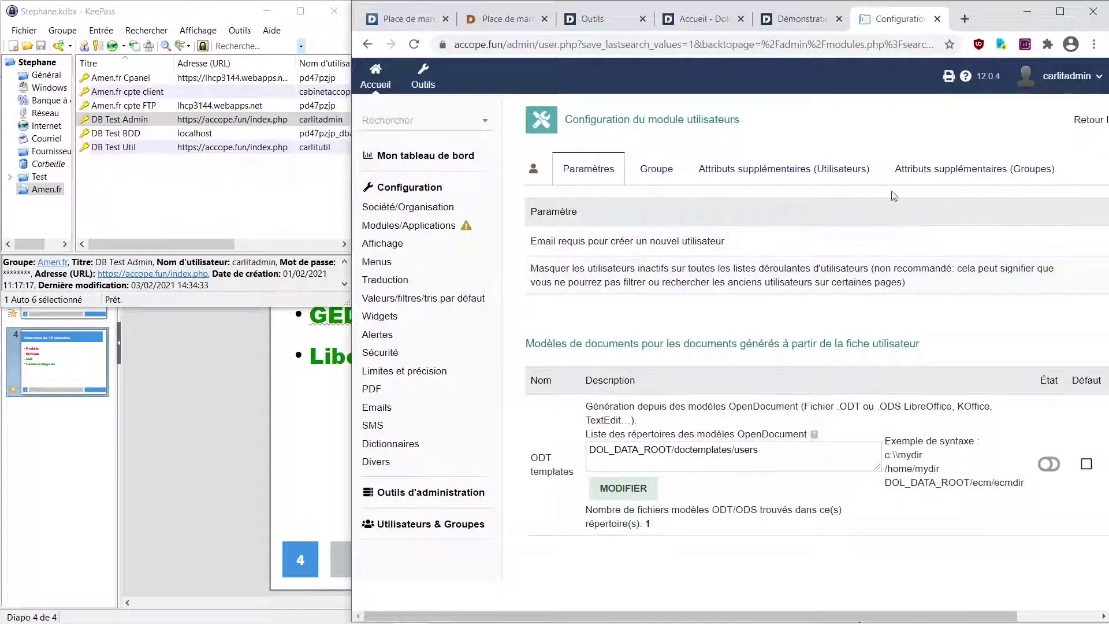
click(1060, 11)
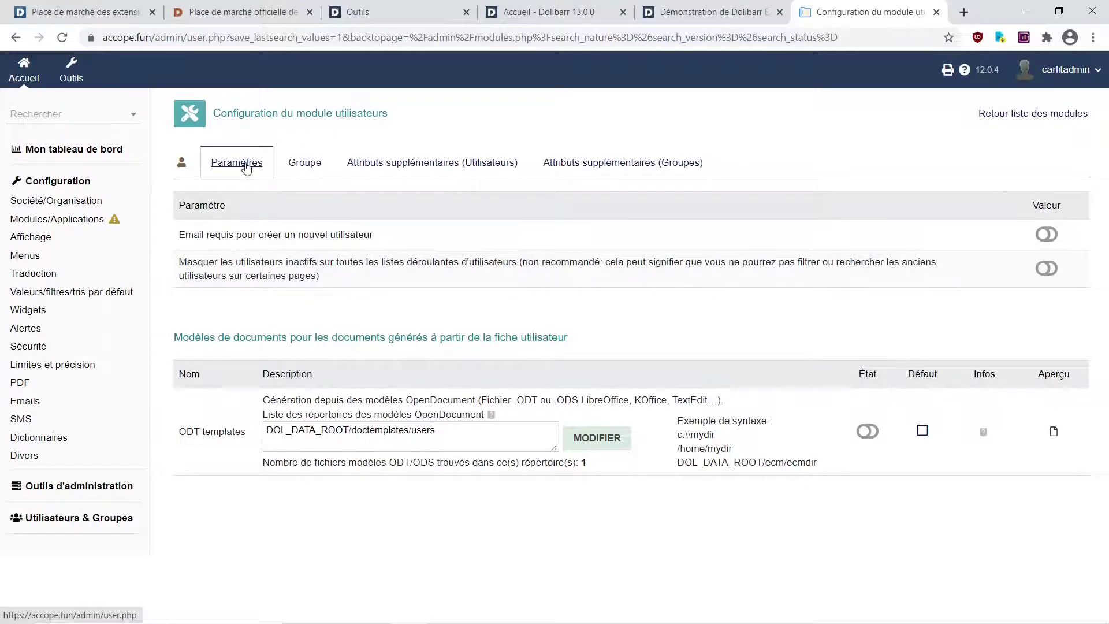
click(312, 168)
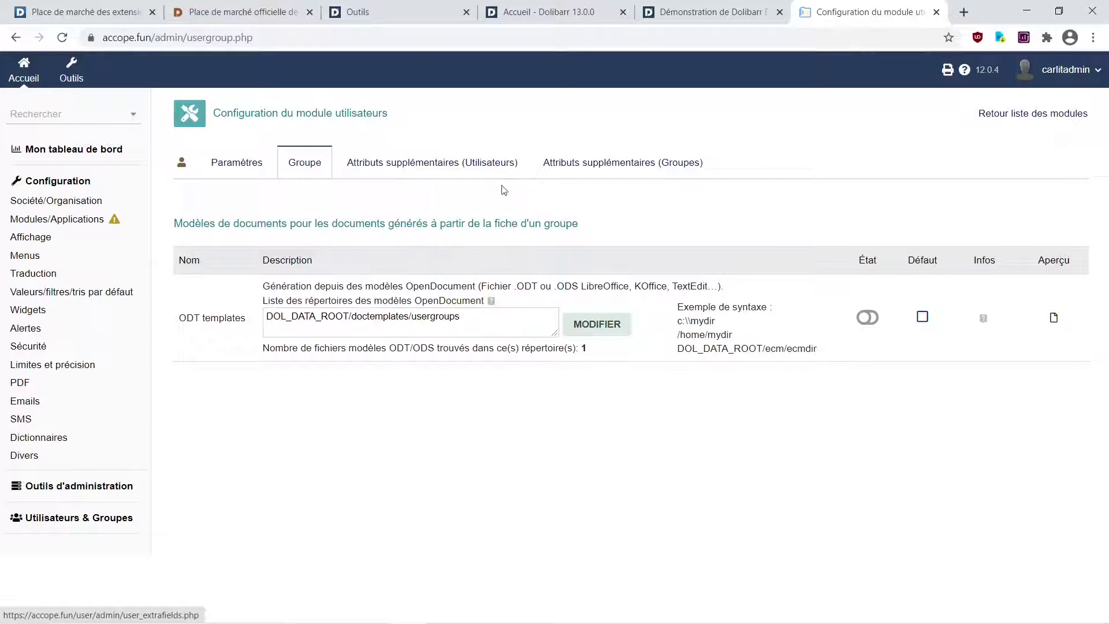
click(450, 166)
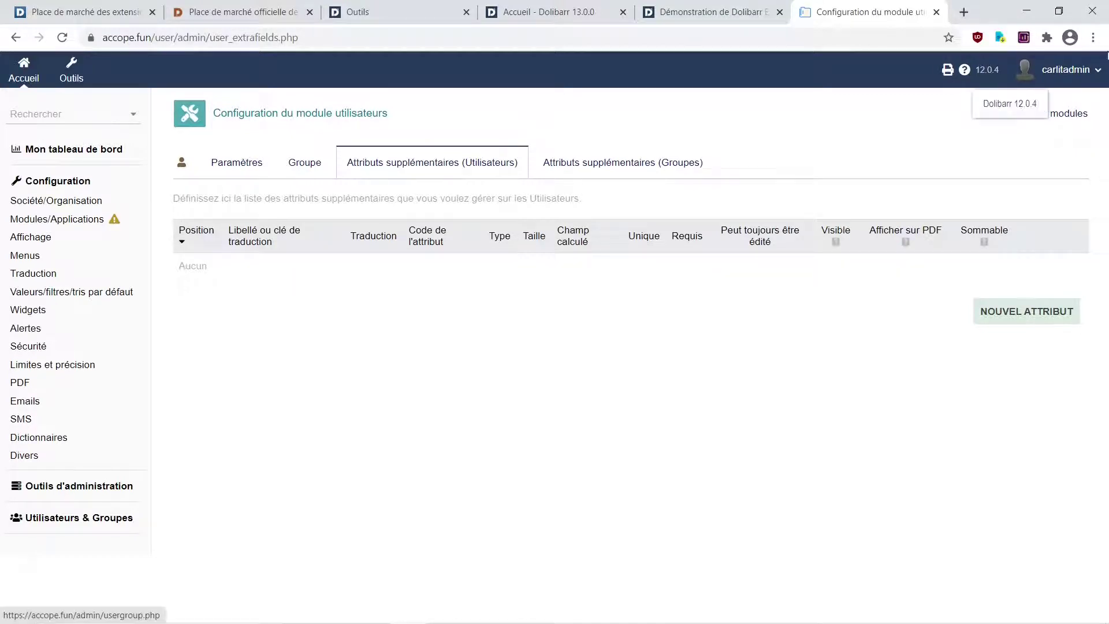
click(1050, 114)
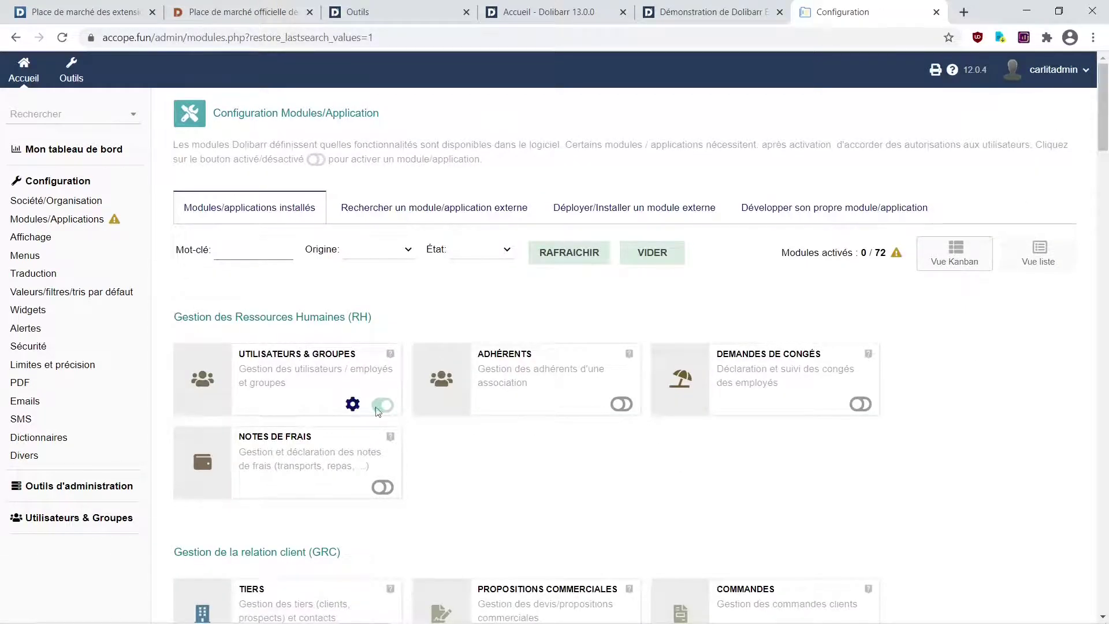
- Activate the Tiers module under customer relations and the Fournisseurs module under supplier relations
scroll(403, 485, down, 3)
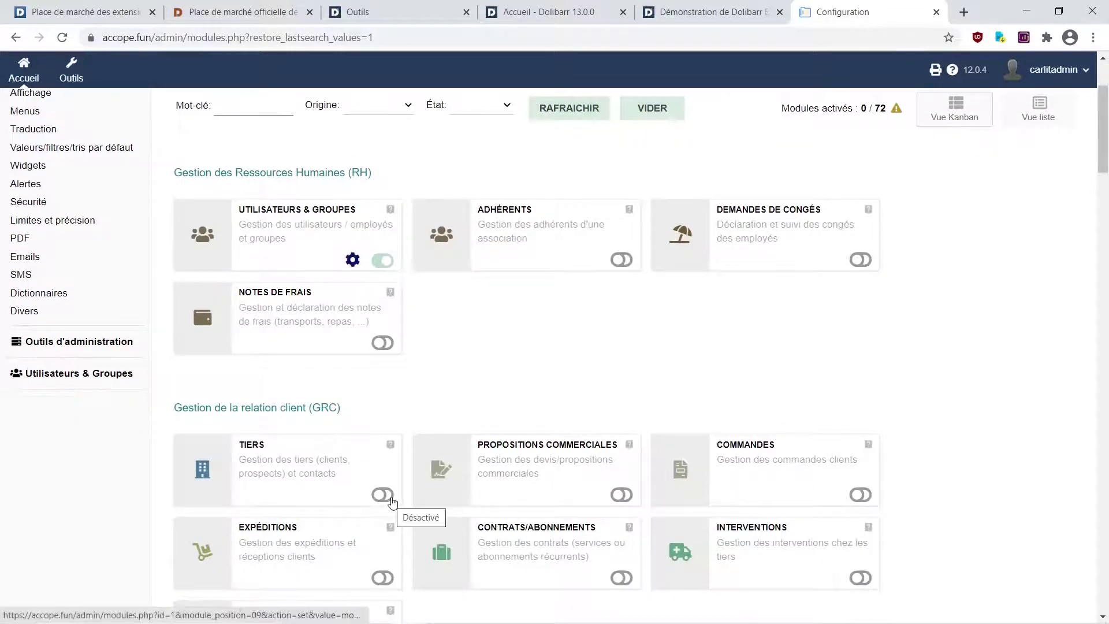
click(383, 495)
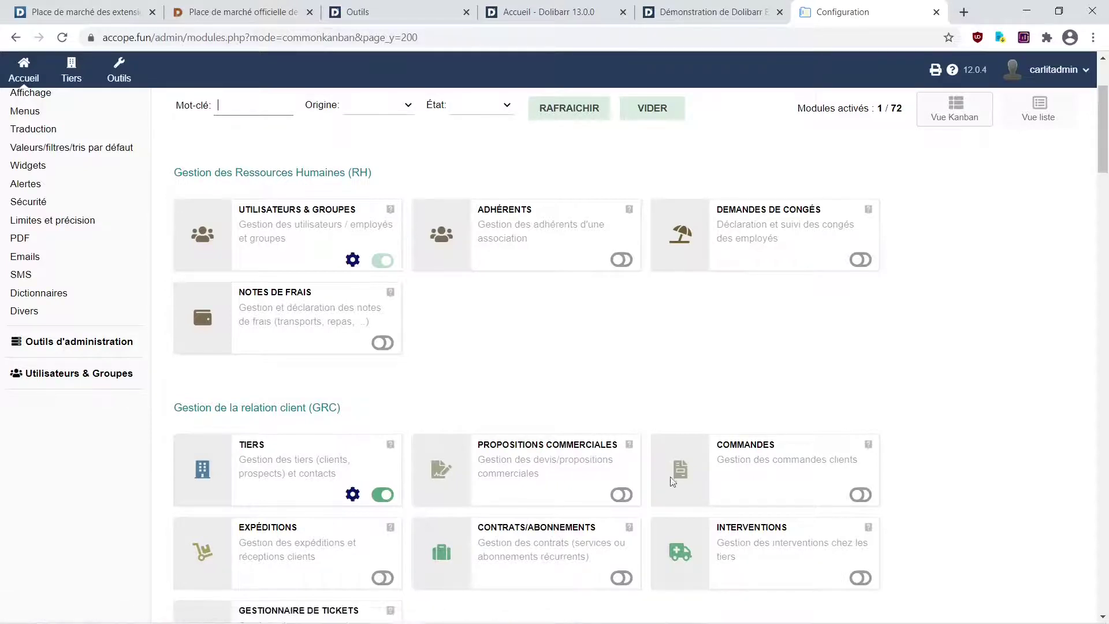
scroll(970, 469, down, 3)
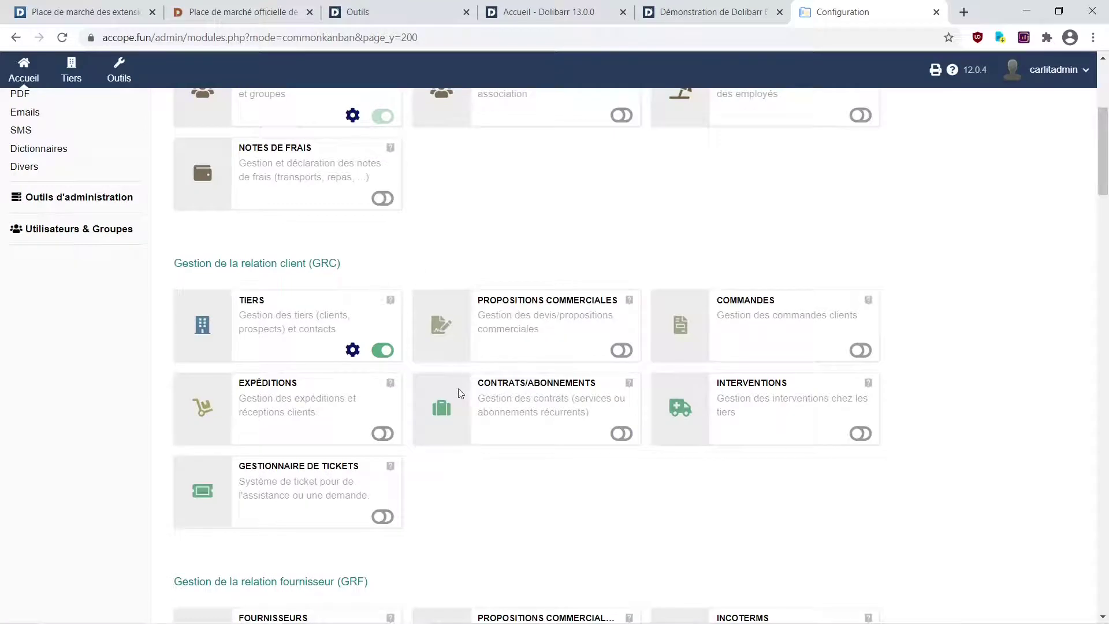
scroll(471, 488, down, 3)
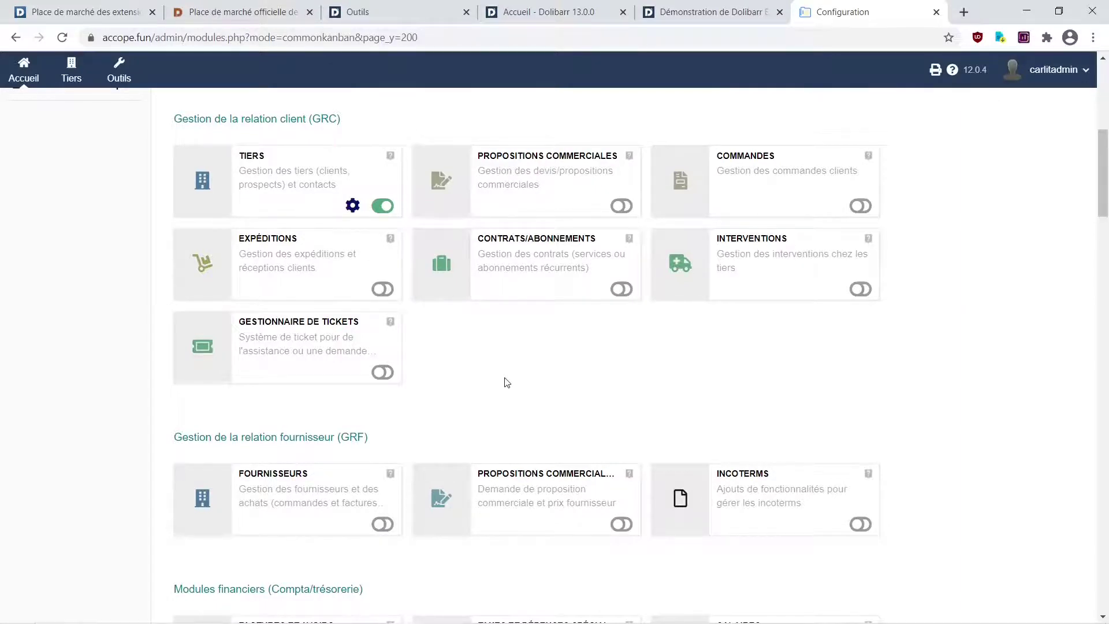
scroll(506, 382, down, 1)
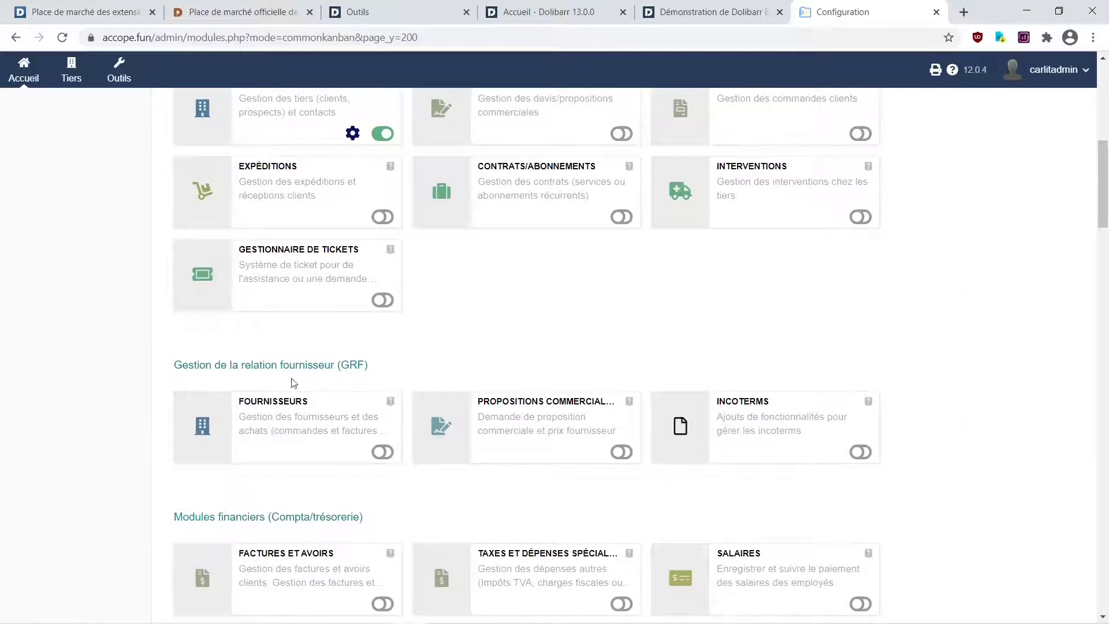
click(388, 460)
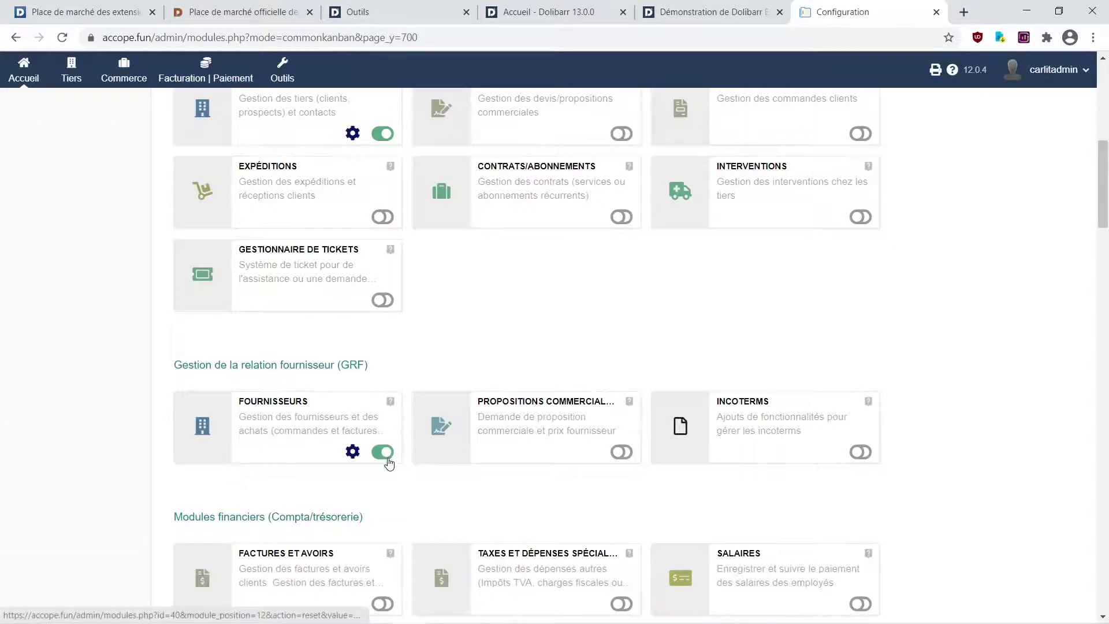
- Activate the Factures et avoirs and Taxes et dépenses spéciales modules among the financial modules
scroll(388, 462, down, 1)
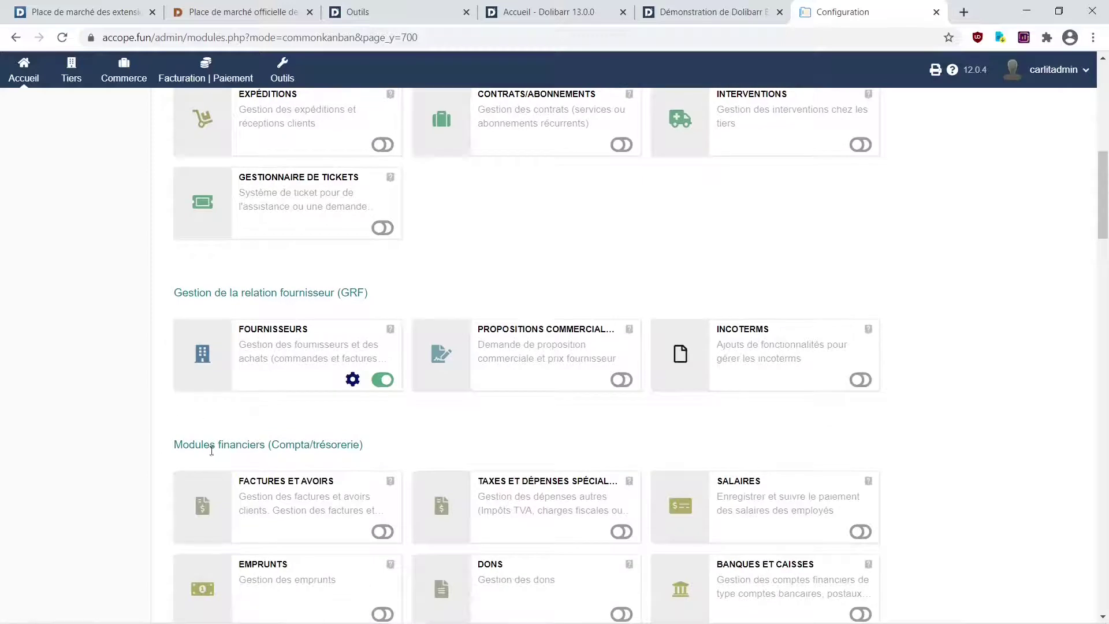
scroll(457, 445, down, 1)
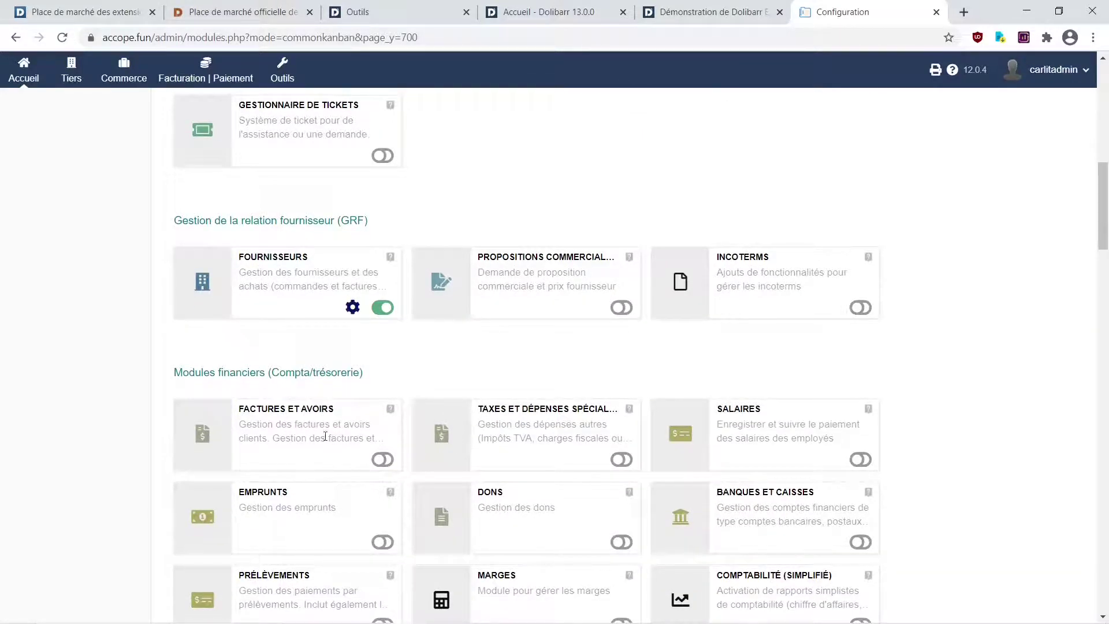
click(386, 460)
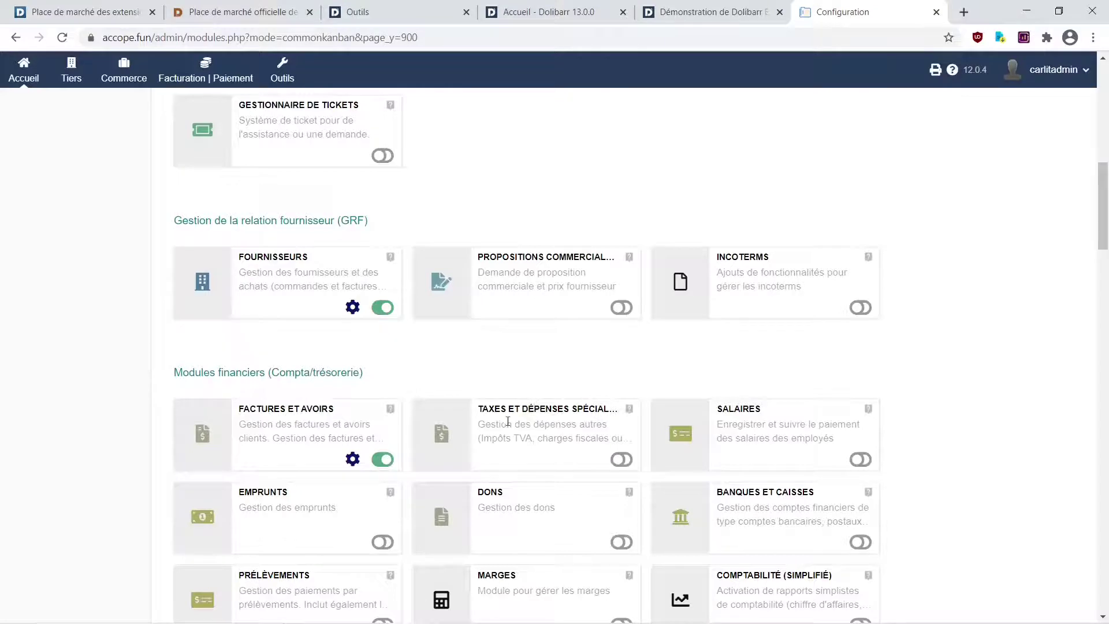
click(626, 463)
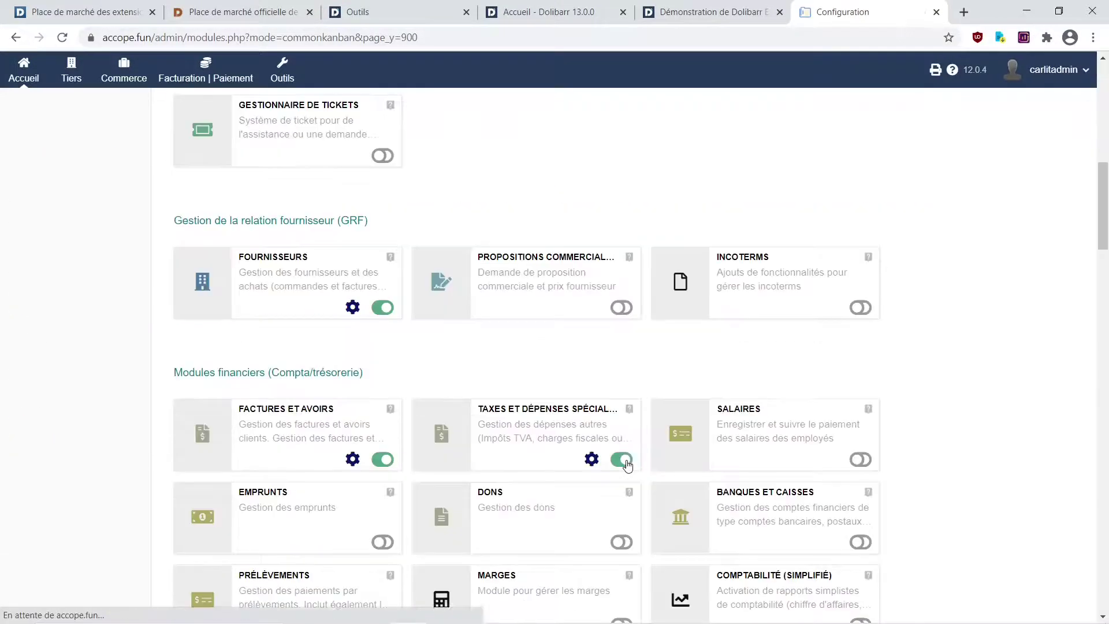
- Activate the Banques et caisses and Comptabilité (partie double) modules among the financial modules
scroll(630, 465, down, 3)
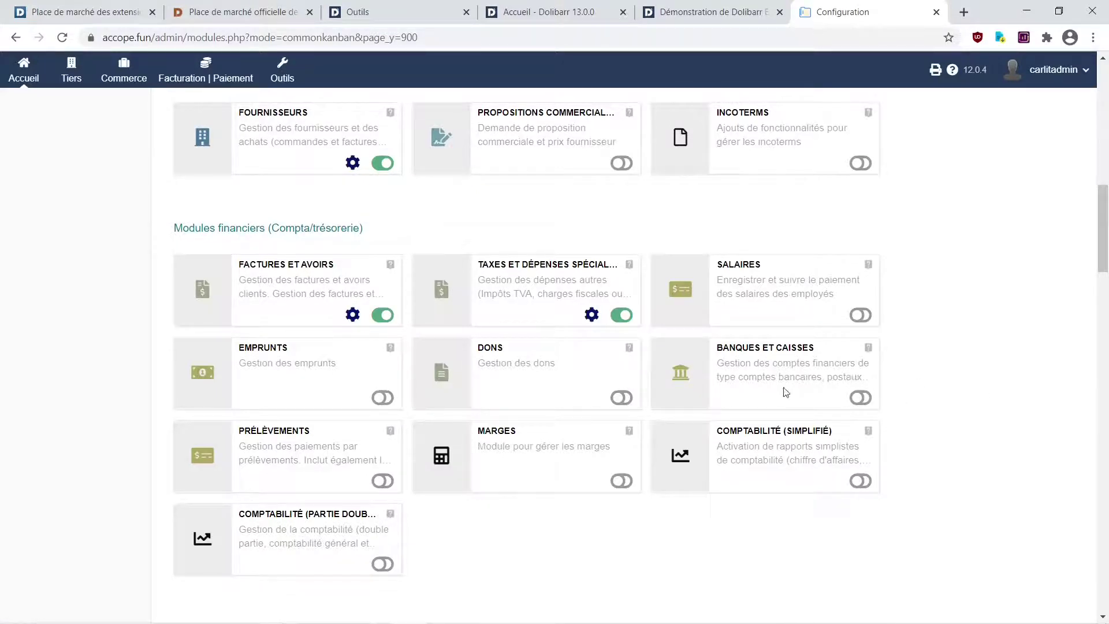
click(865, 399)
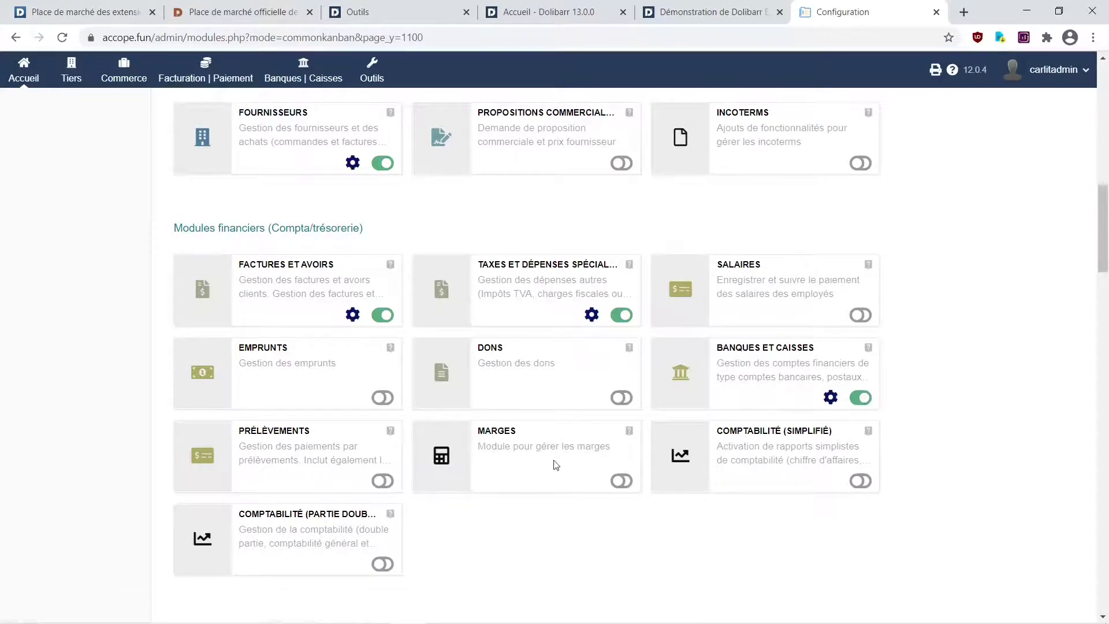
scroll(483, 530, down, 1)
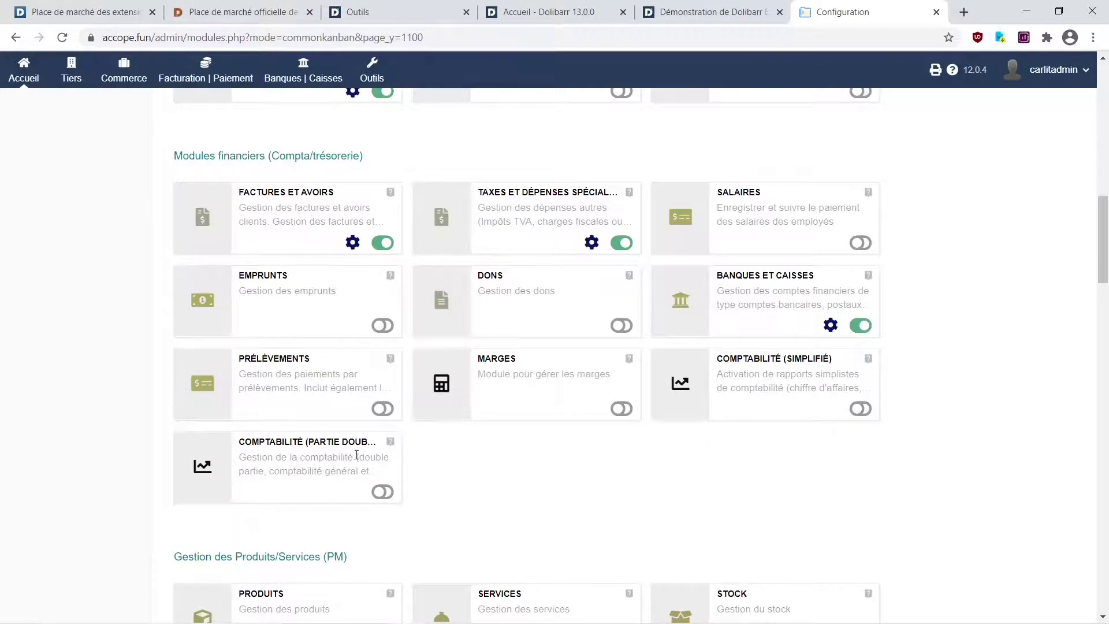
click(382, 492)
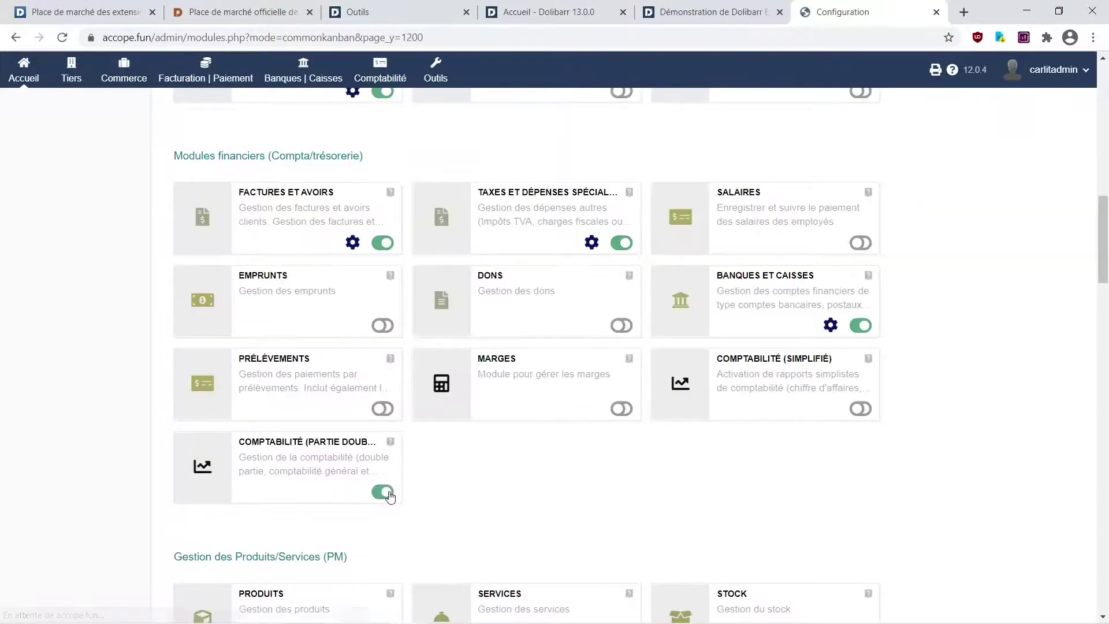
- Activate the Produits and Services modules under Gestion des Produits/Services
scroll(390, 495, down, 1)
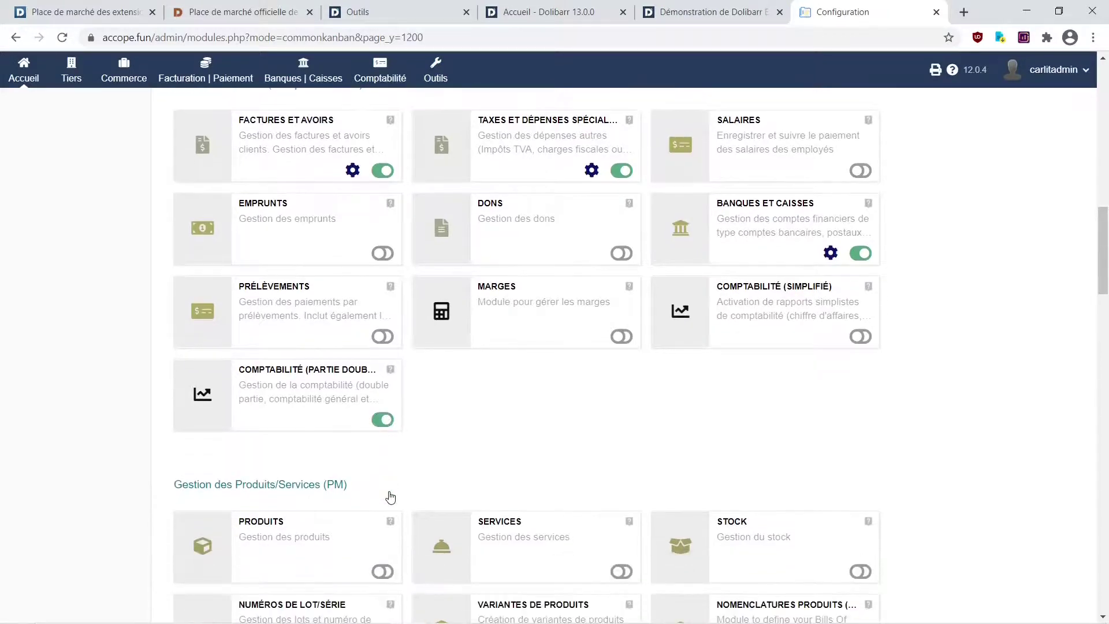
scroll(203, 446, down, 1)
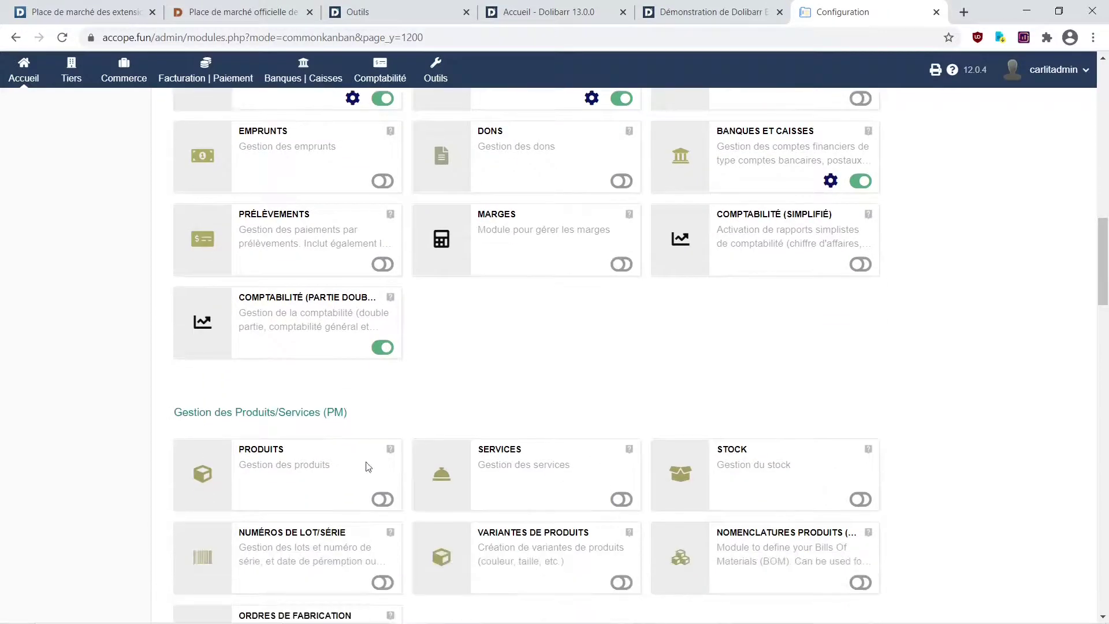
click(389, 505)
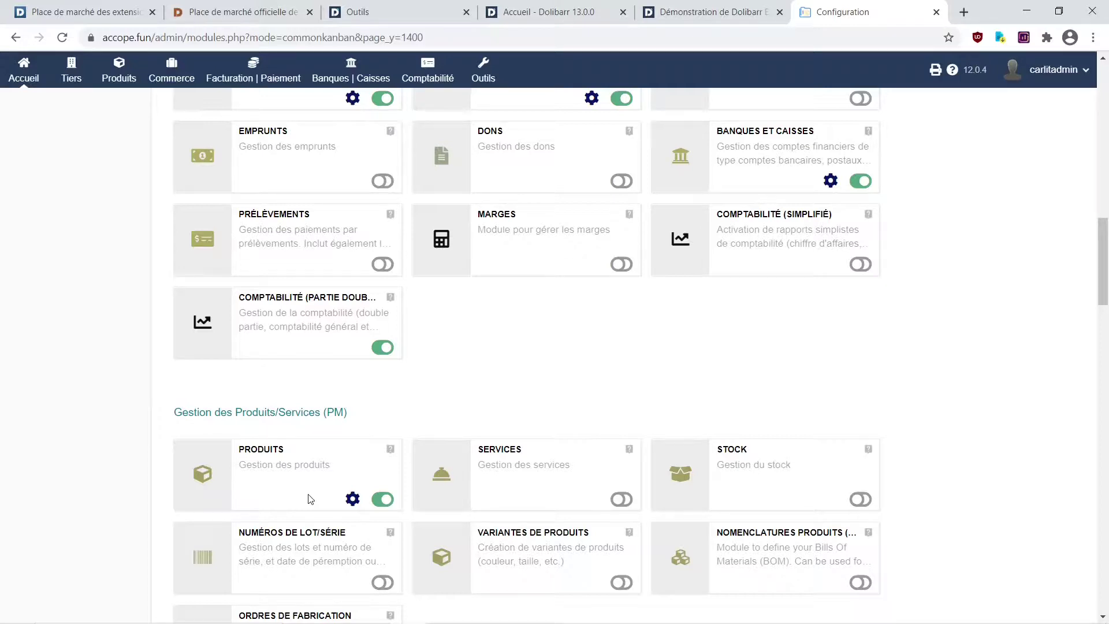
click(627, 503)
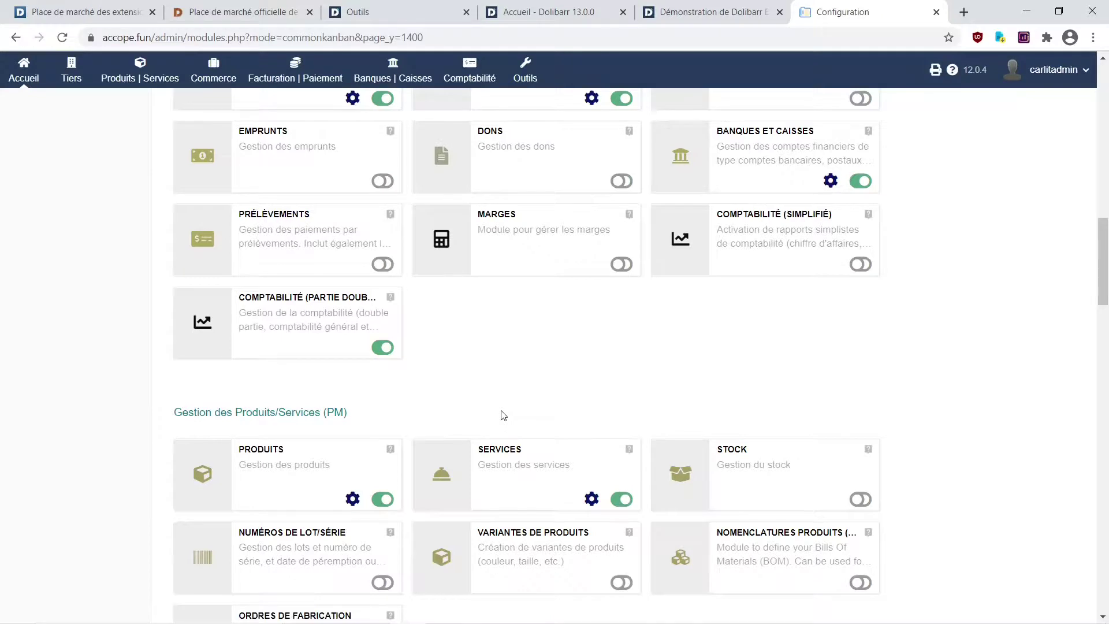
- Activate the GED document management module and the Libellés/Catégories module under Outils multi-modules
scroll(504, 415, down, 7)
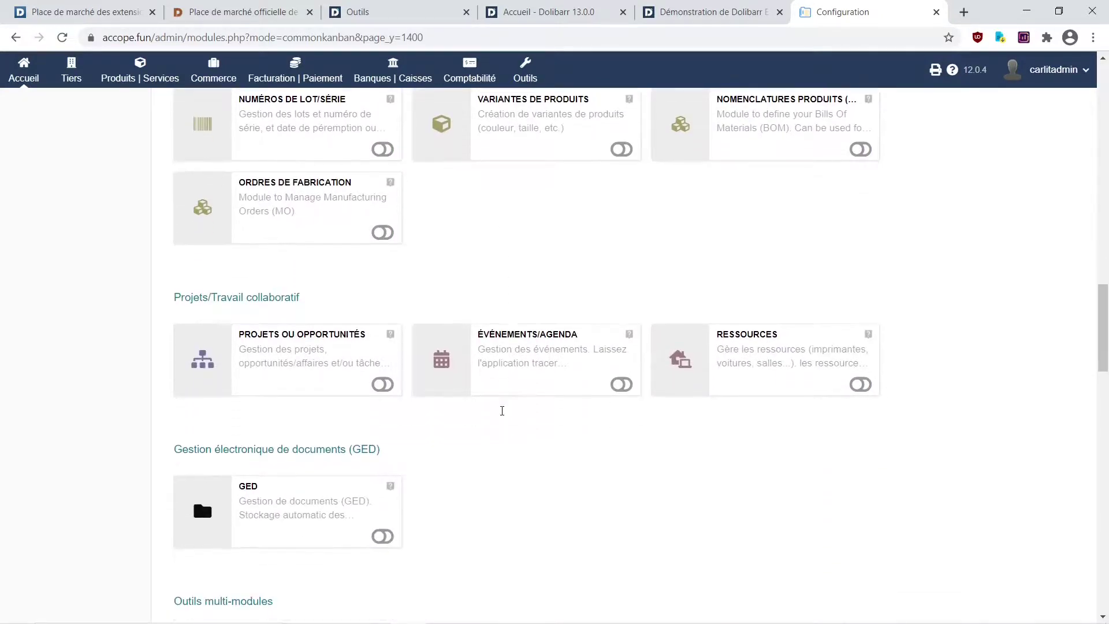
scroll(494, 420, down, 1)
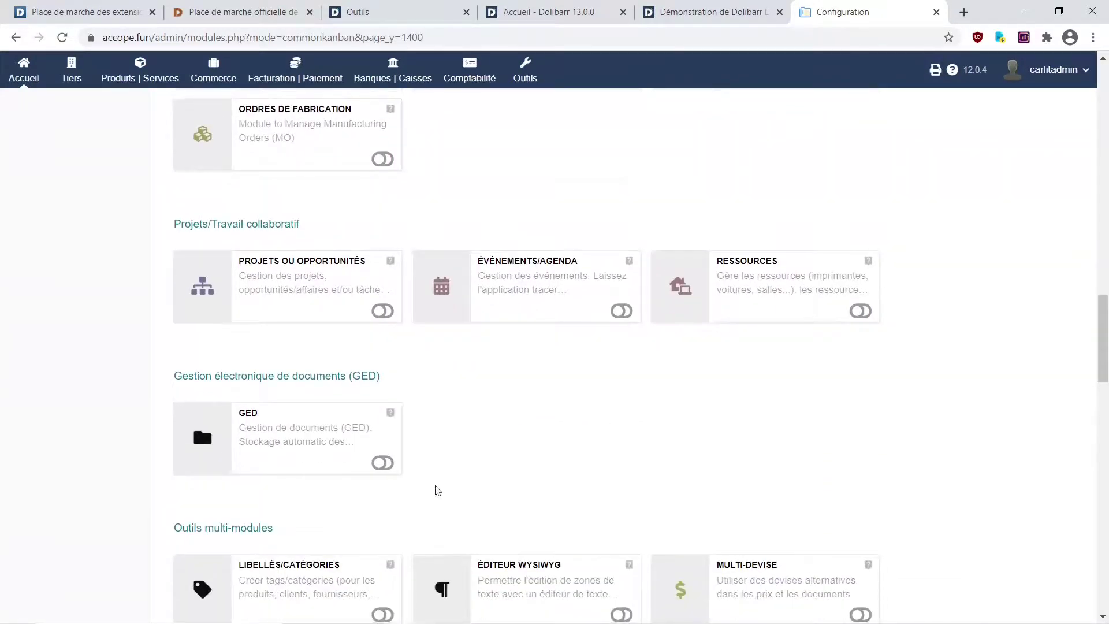
scroll(438, 490, down, 1)
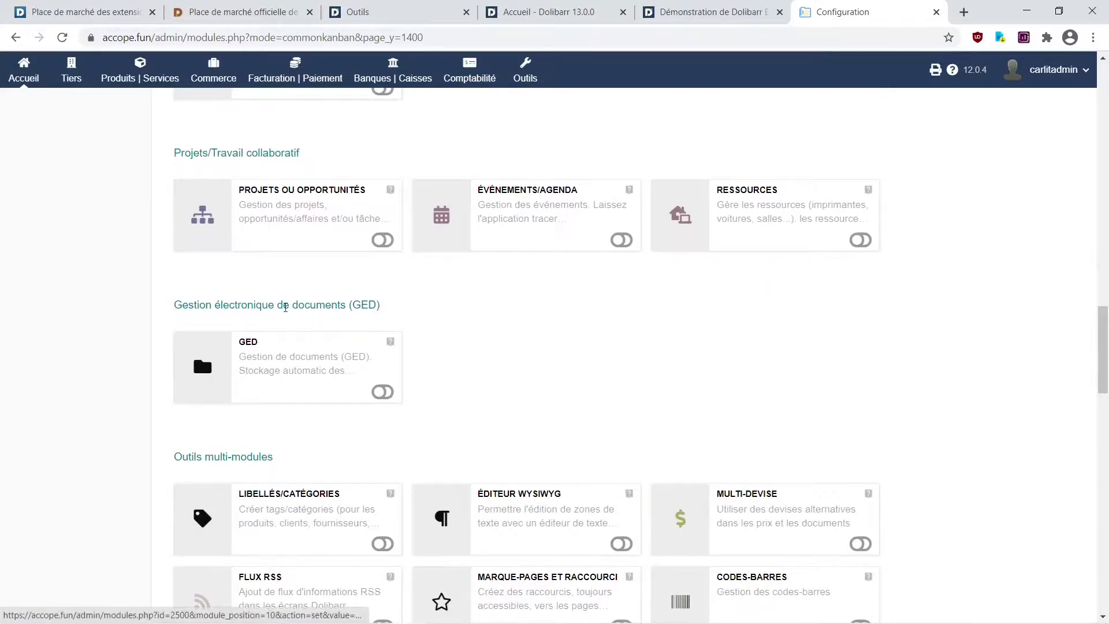
click(390, 397)
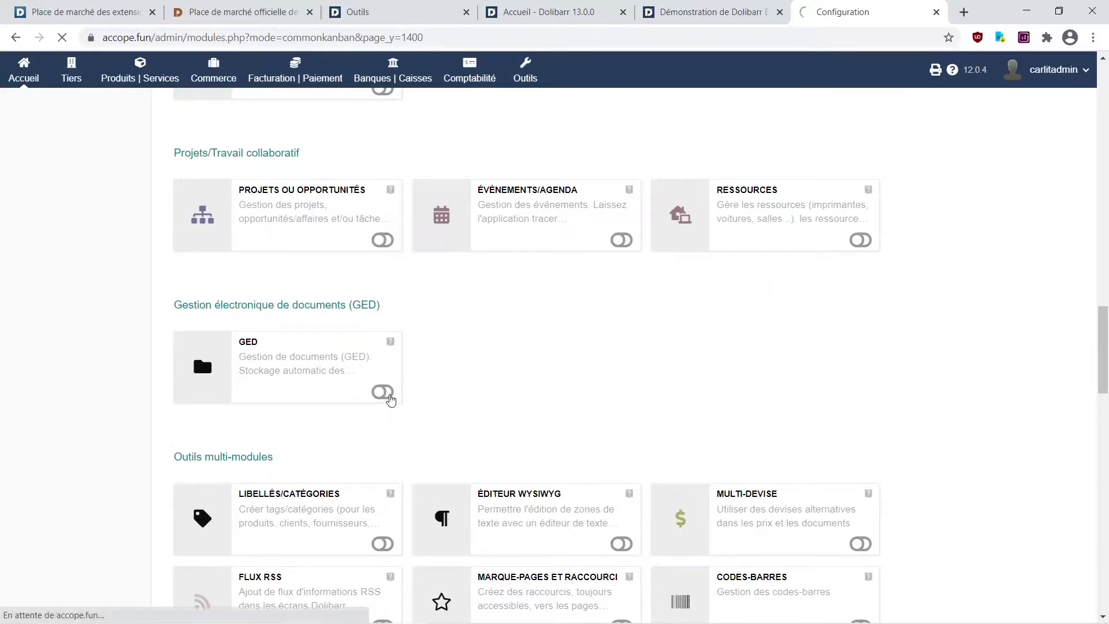
scroll(391, 398, down, 2)
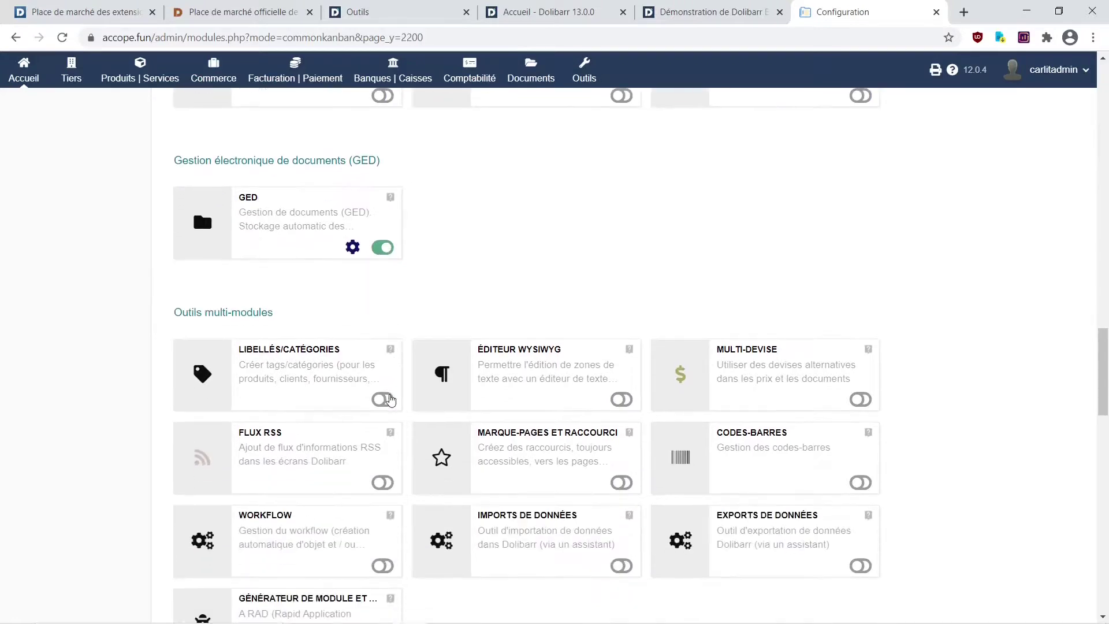
click(387, 407)
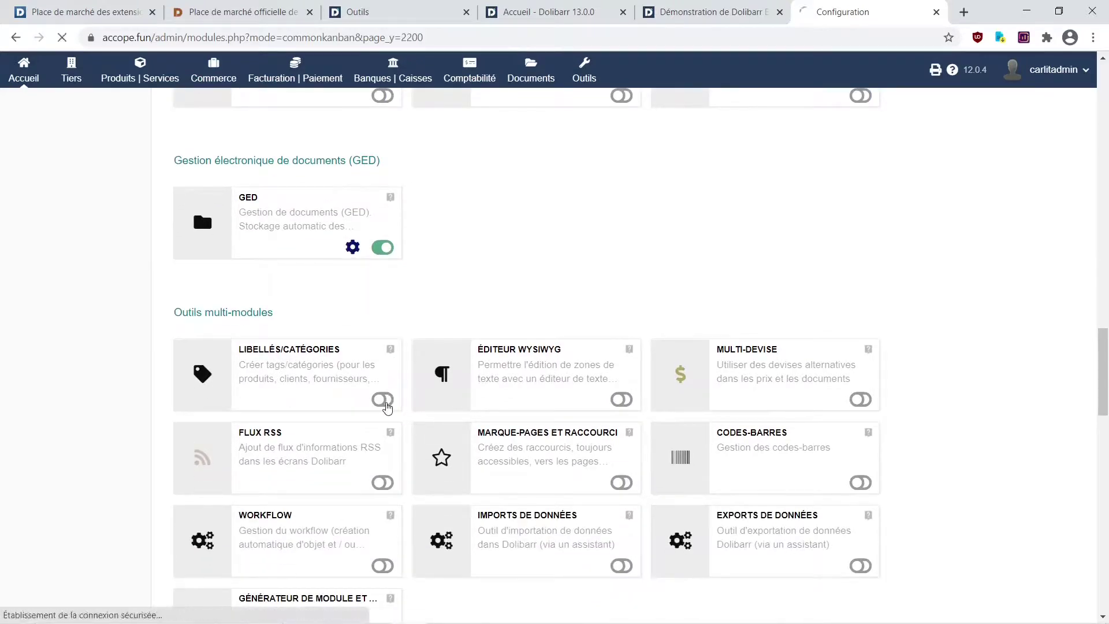
- Check which modules are activated, from the multi-module tools and websites back up to supplier relations
scroll(493, 352, down, 3)
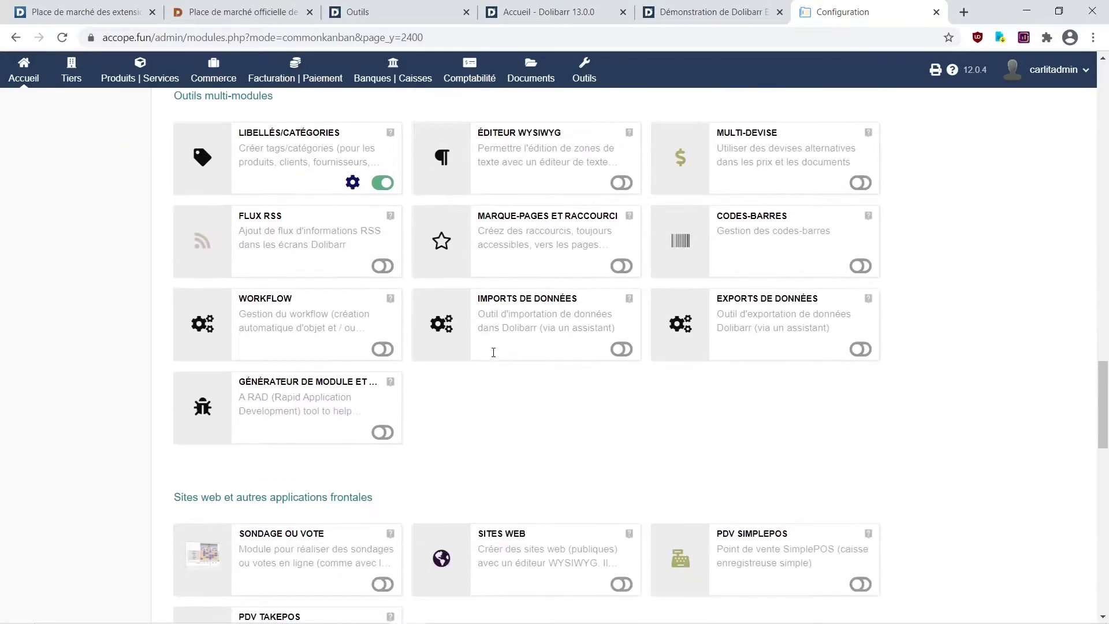
scroll(493, 353, down, 1)
scroll(494, 359, up, 2)
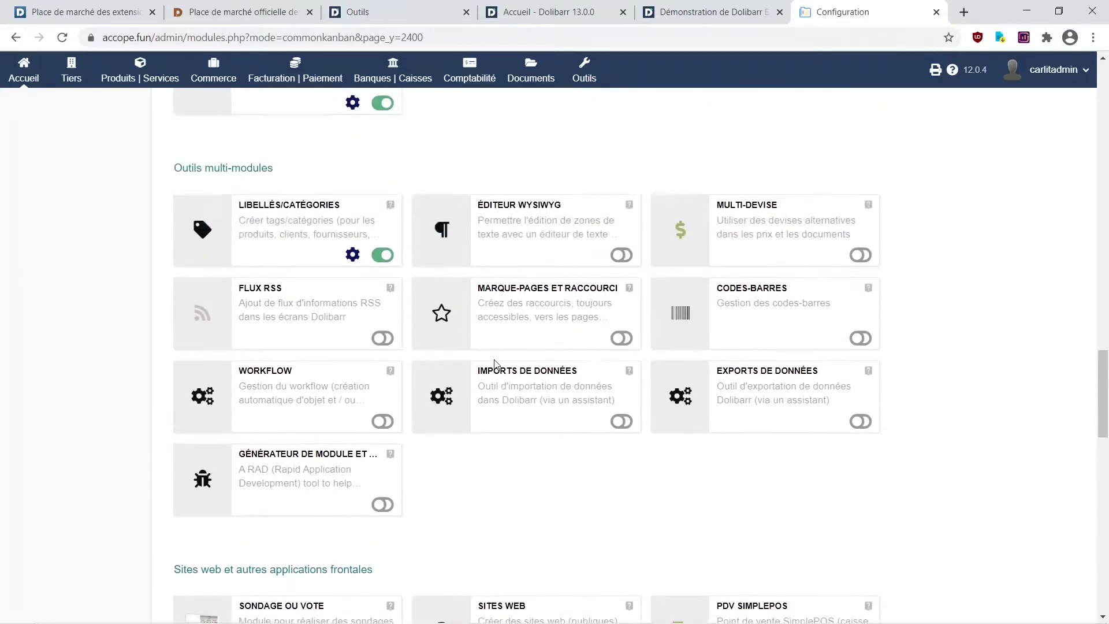
scroll(494, 360, up, 11)
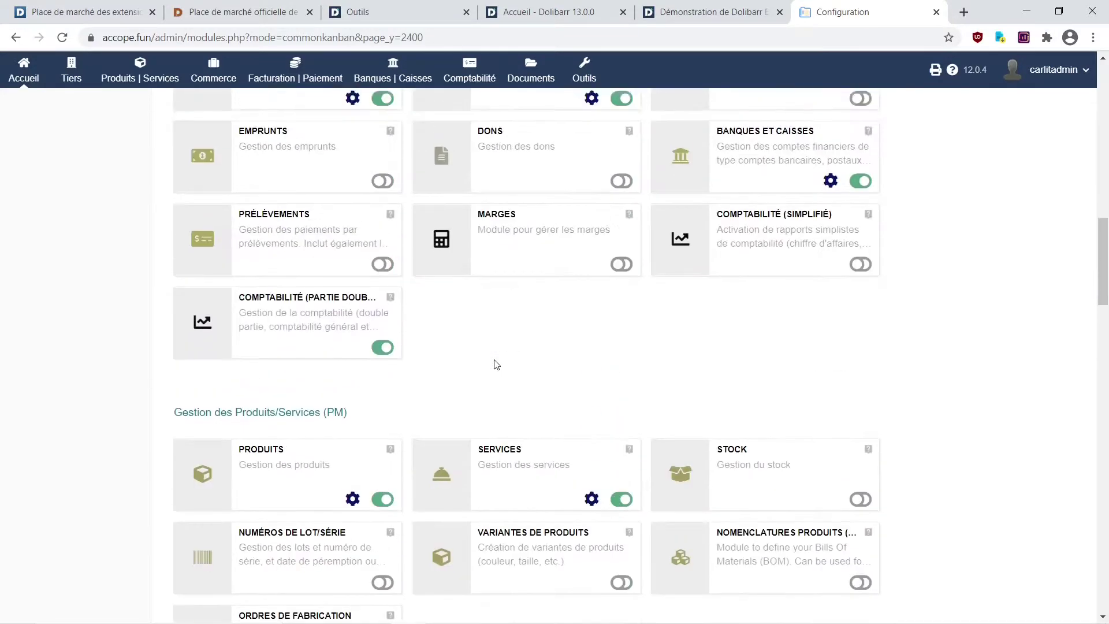
scroll(495, 364, up, 3)
scroll(850, 229, up, 1)
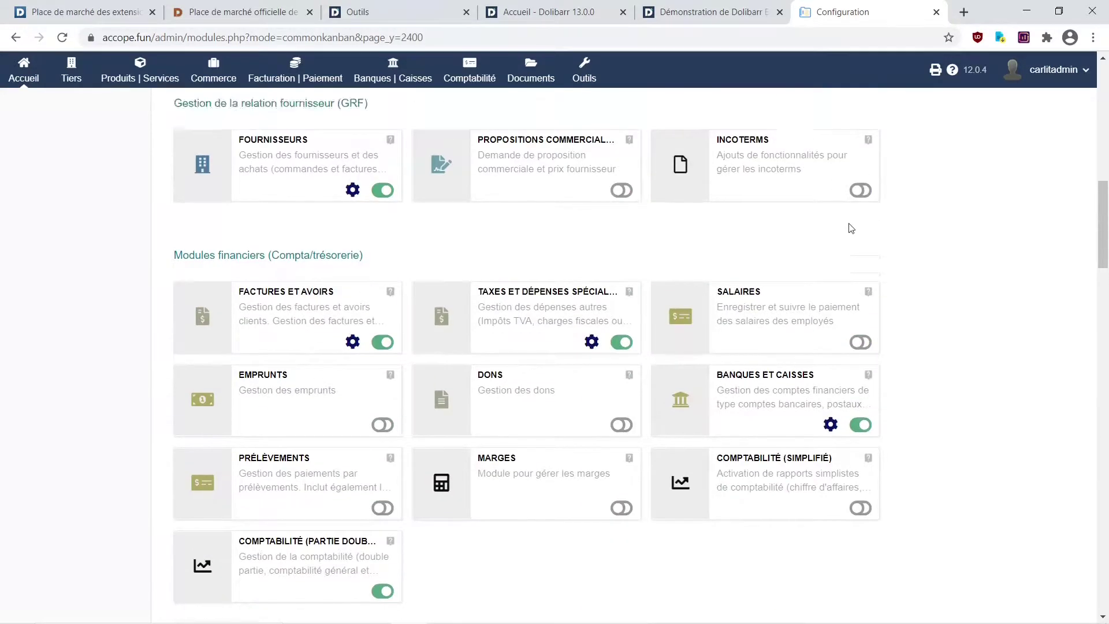
scroll(851, 228, up, 2)
- Switch to the LibreOffice Impress presentation and show slide 3, the first part of the ten-module selection
mouse_move(541, 621)
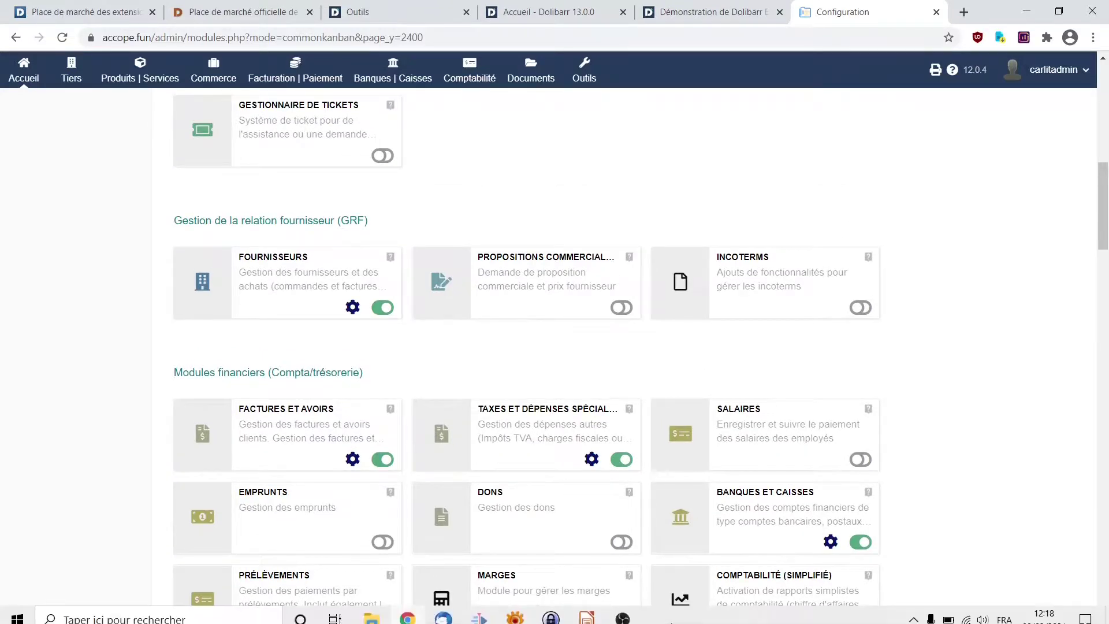
click(587, 609)
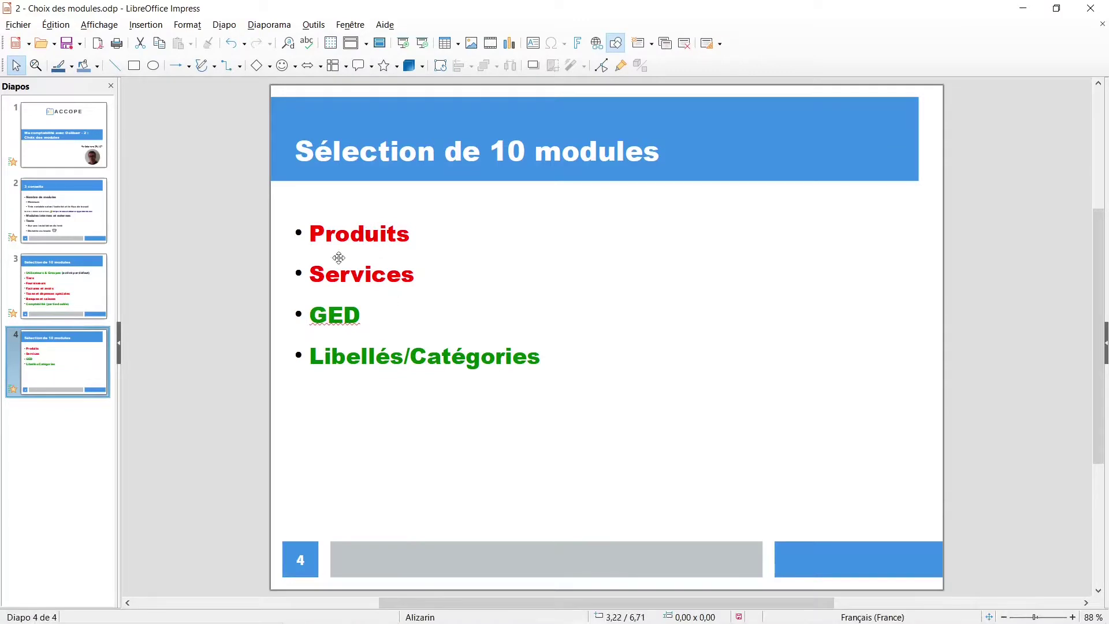
click(55, 298)
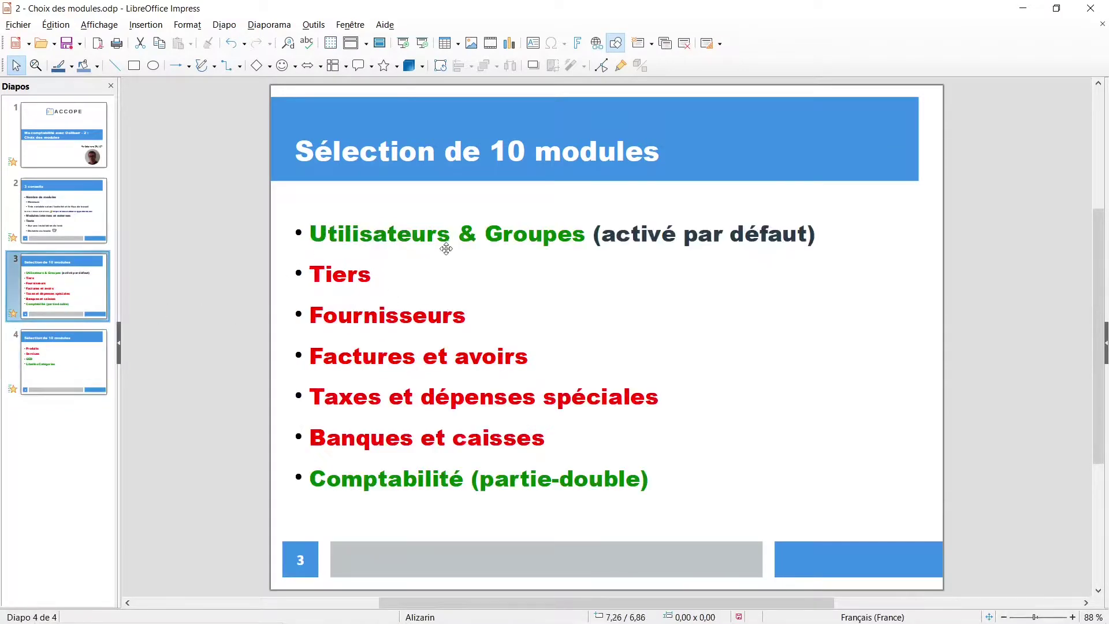